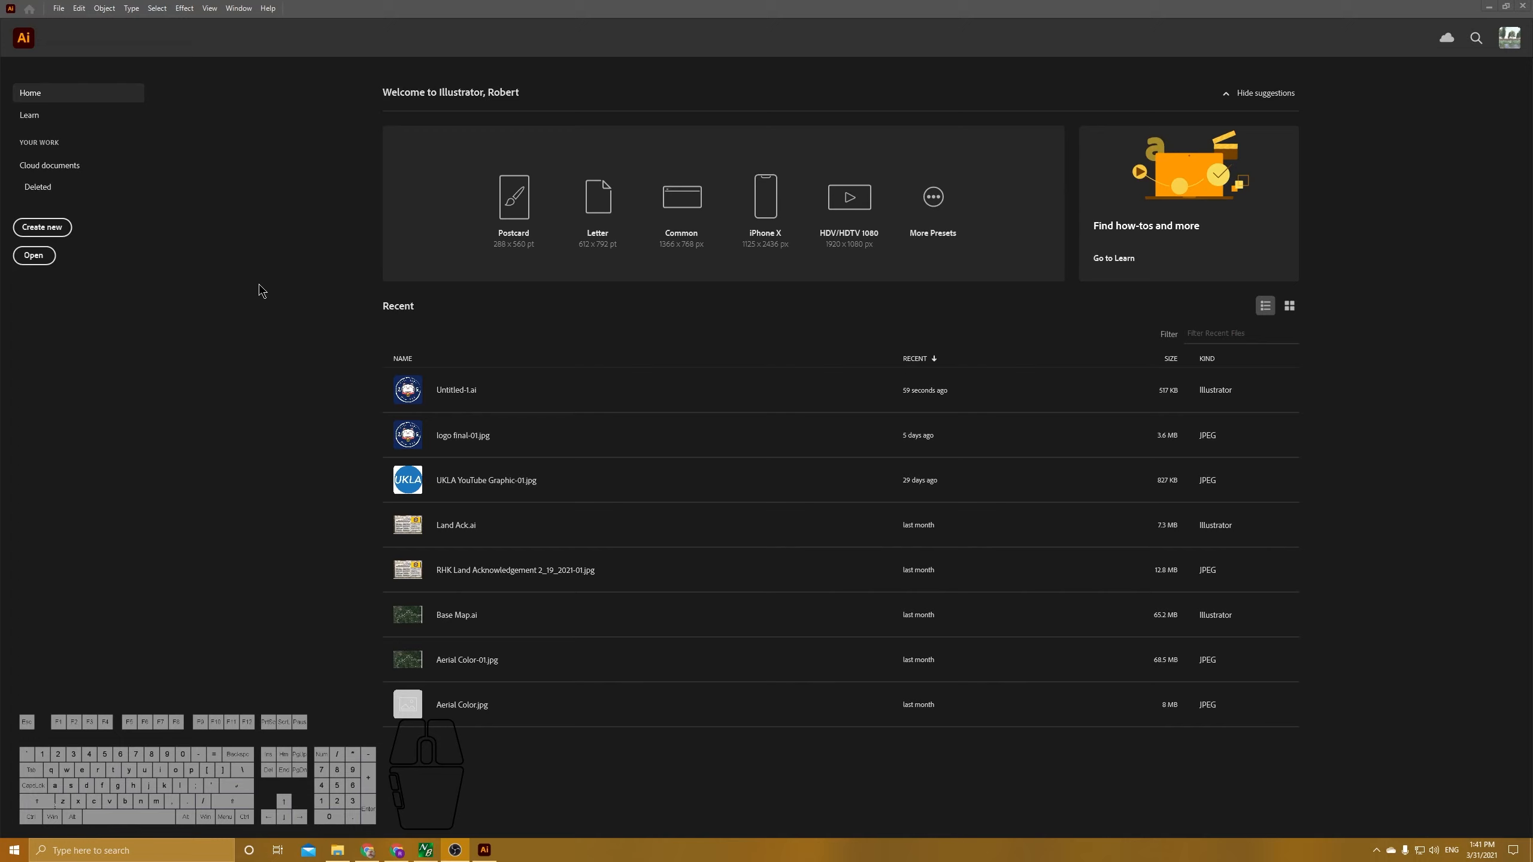
- Create a new document measured in inches, 36 in wide and 24 in high
{"action": "left_click", "coordinate": [56, 230]}
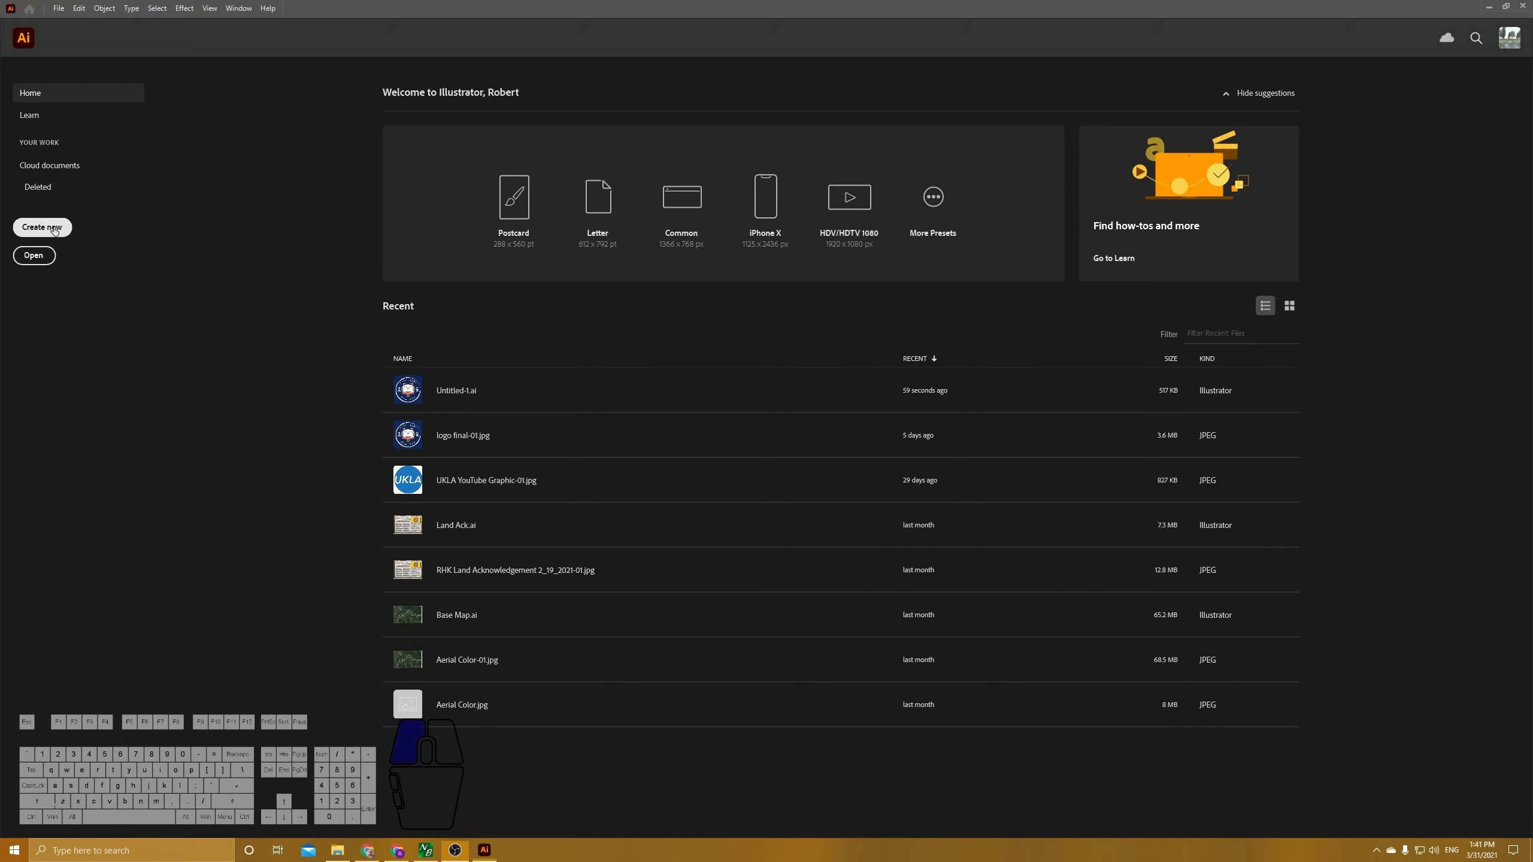
{"action": "left_click", "coordinate": [1059, 326]}
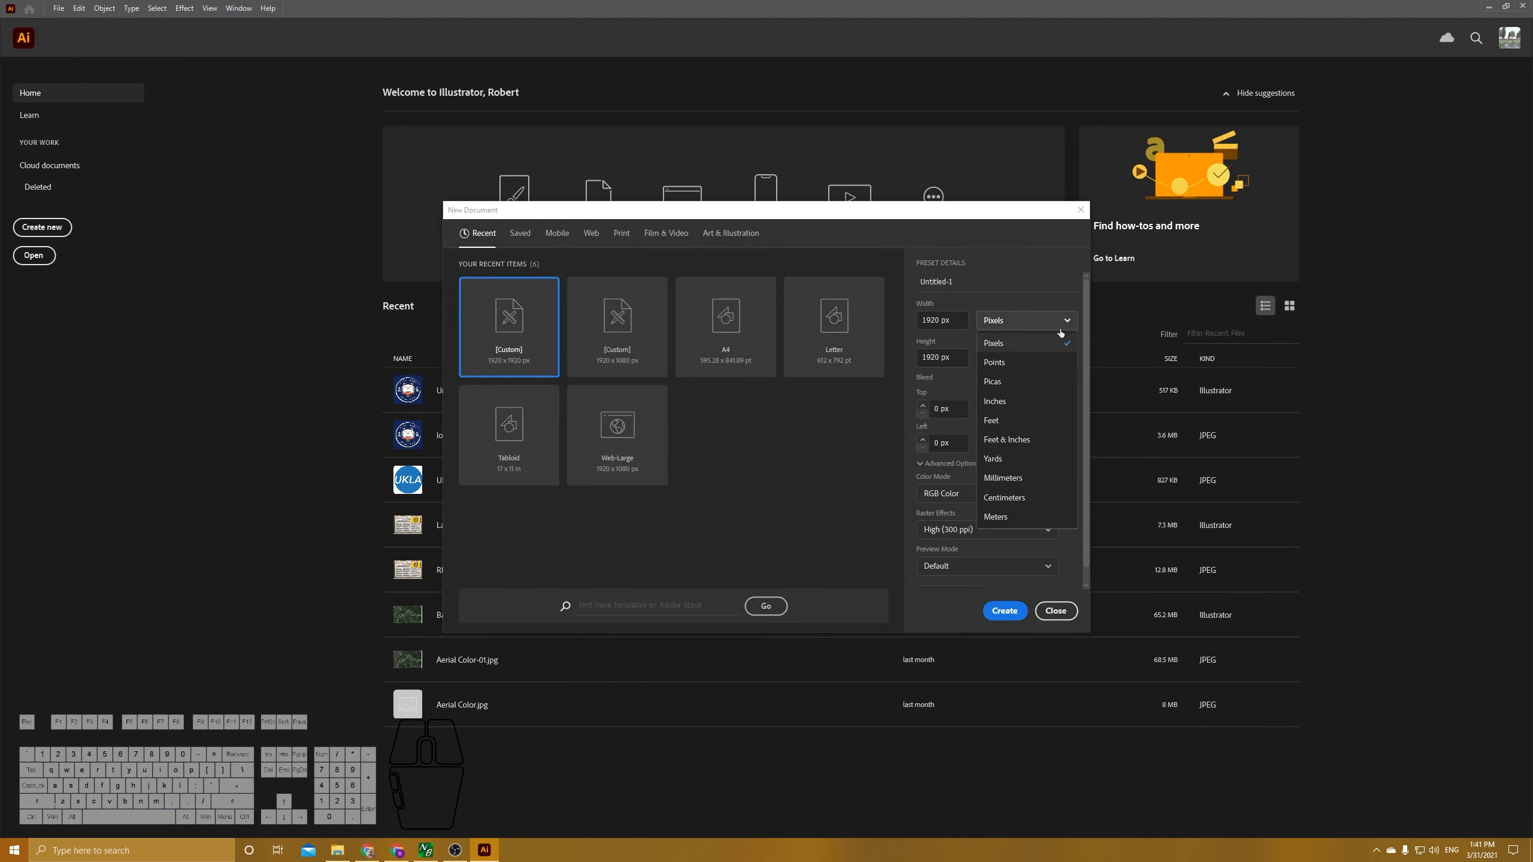
{"action": "left_click", "coordinate": [997, 401]}
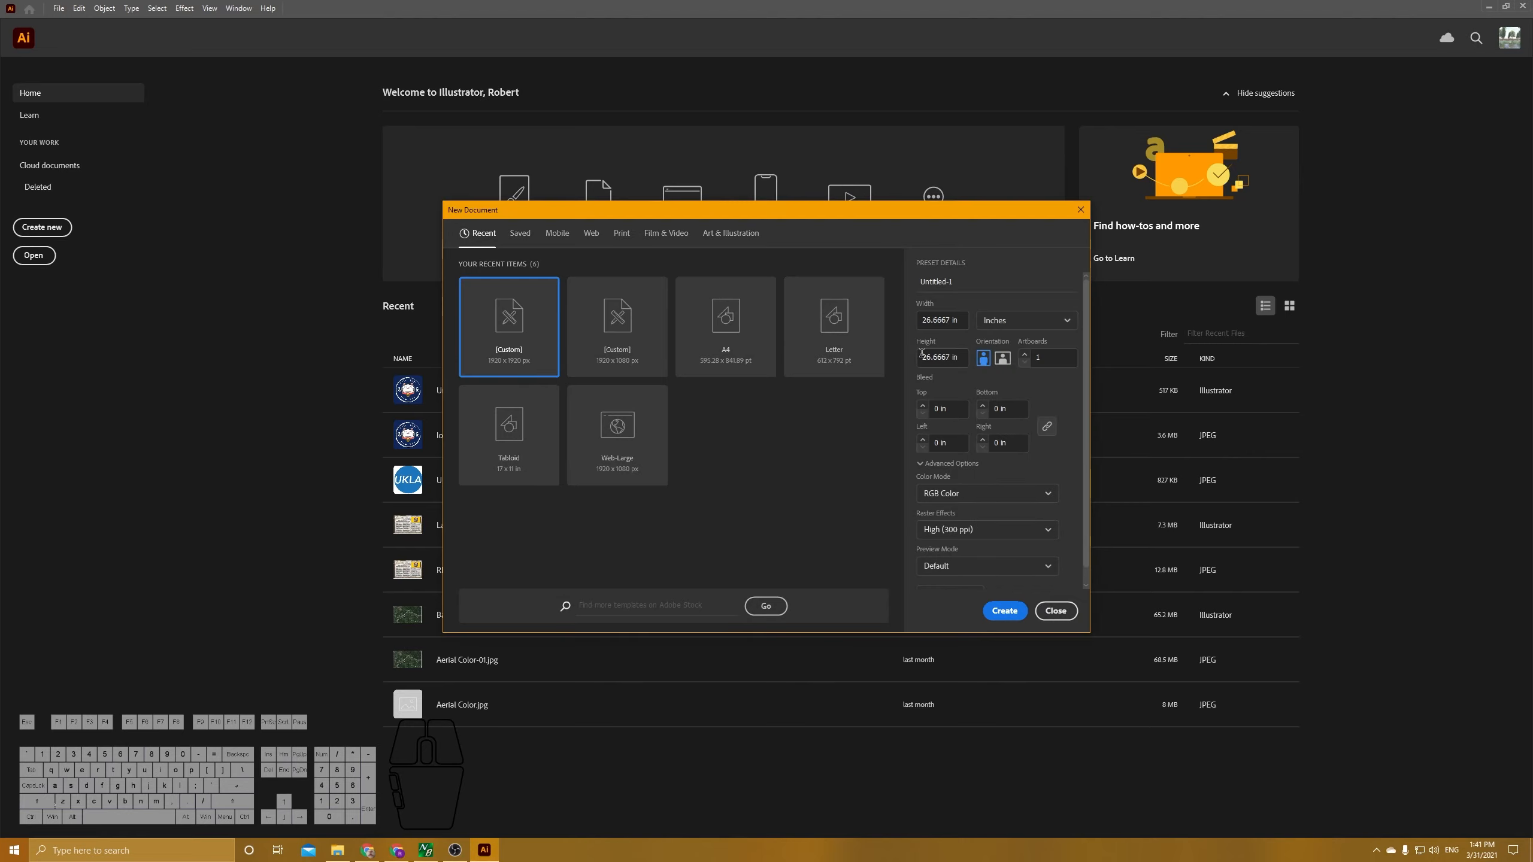
{"action": "double_click", "coordinate": [951, 321]}
{"action": "type", "text": "36"}
{"action": "double_click", "coordinate": [947, 352]}
{"action": "type", "text": "24"}
{"action": "scroll", "coordinate": [985, 428], "scroll_direction": "down", "scroll_amount": 1}
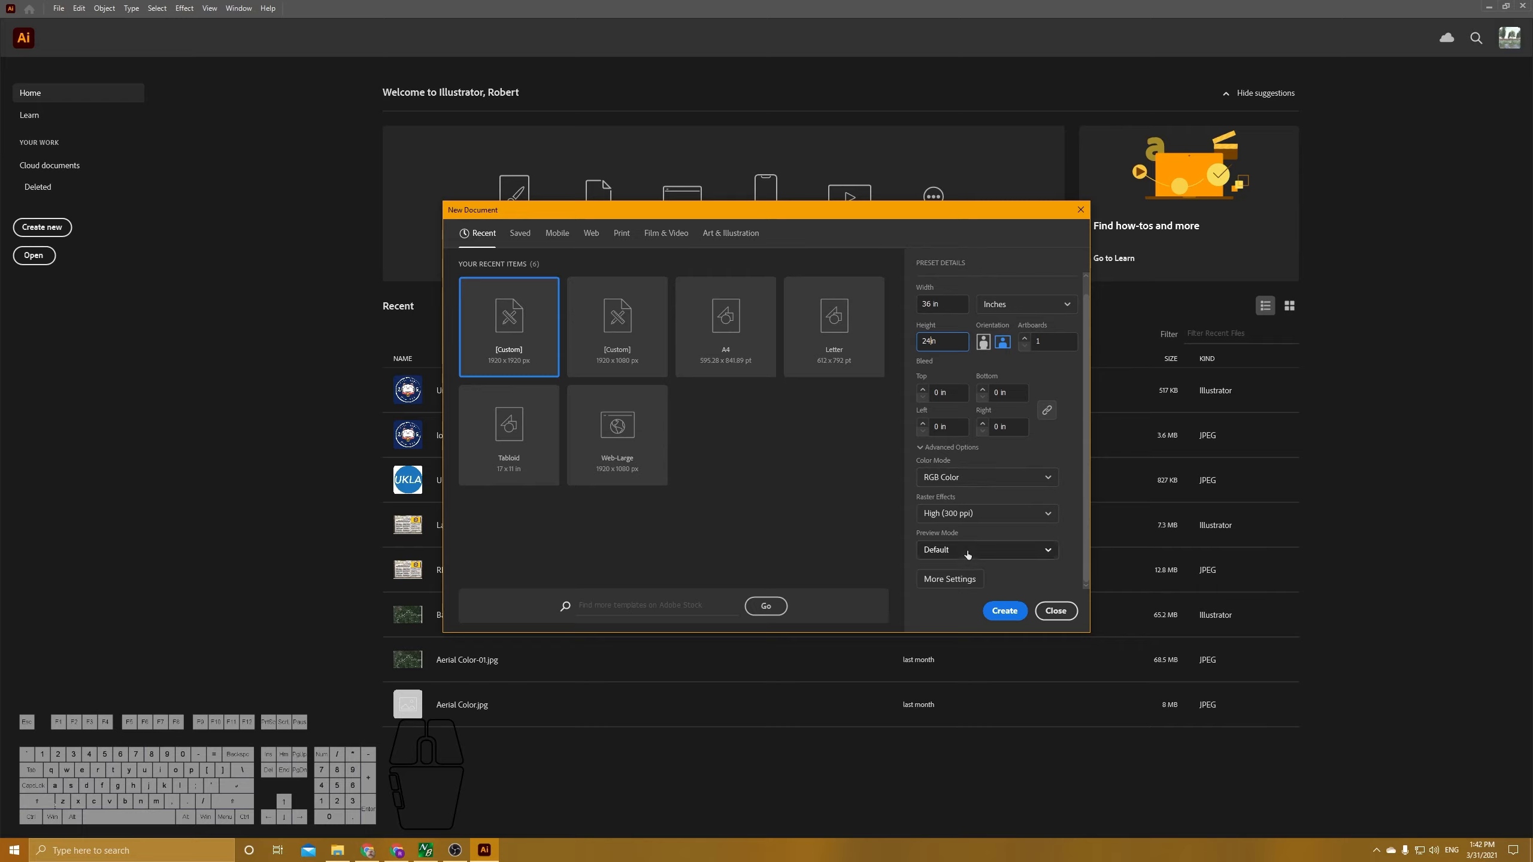
{"action": "left_click", "coordinate": [1002, 611]}
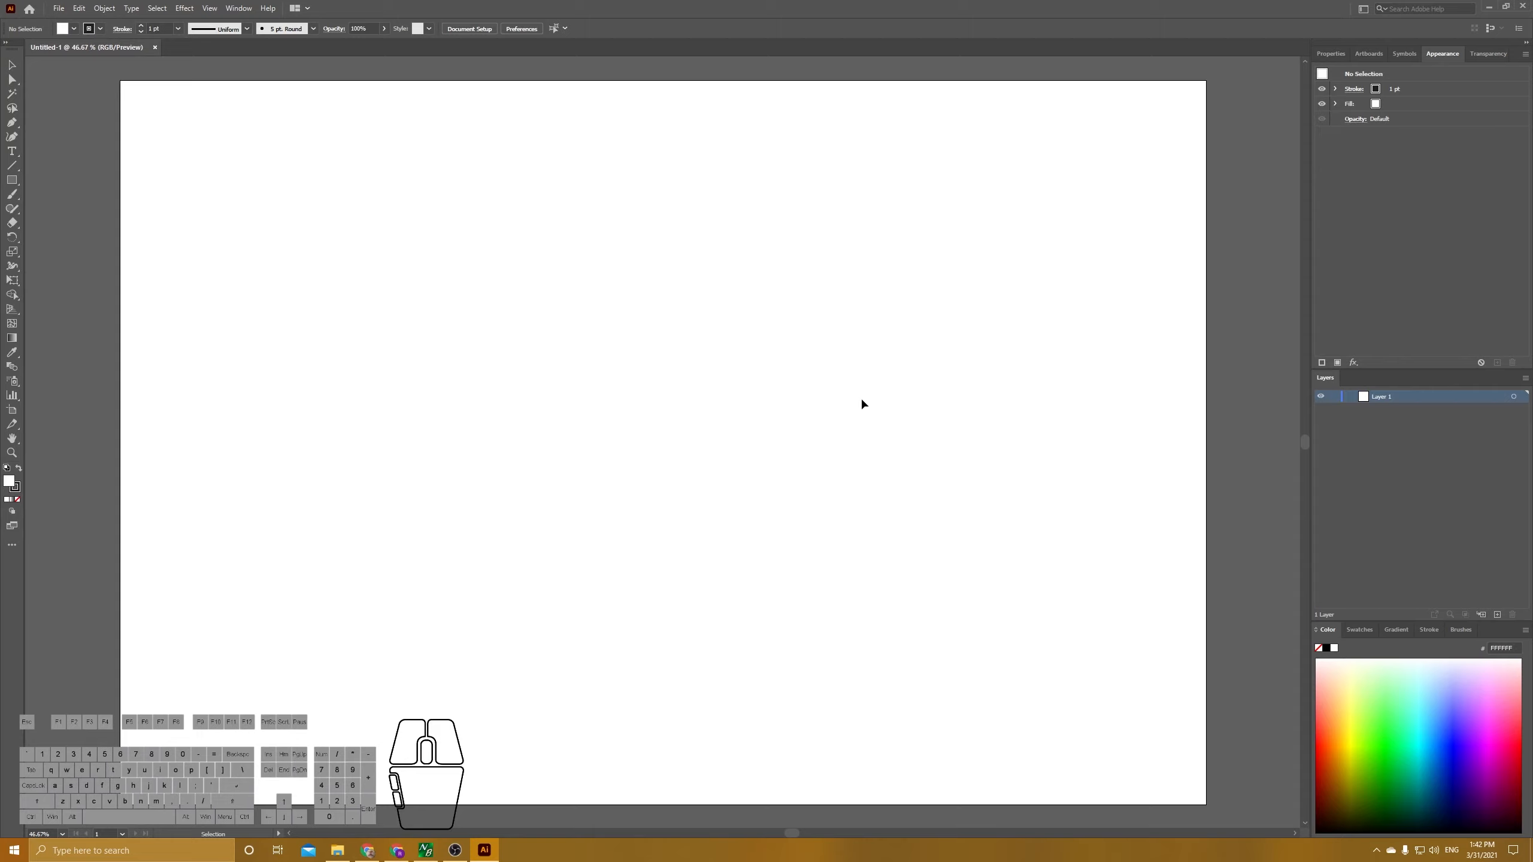
- Switch the workspace to Essentials Classic
{"action": "scroll", "coordinate": [860, 397], "scroll_direction": "down", "scroll_amount": 1}
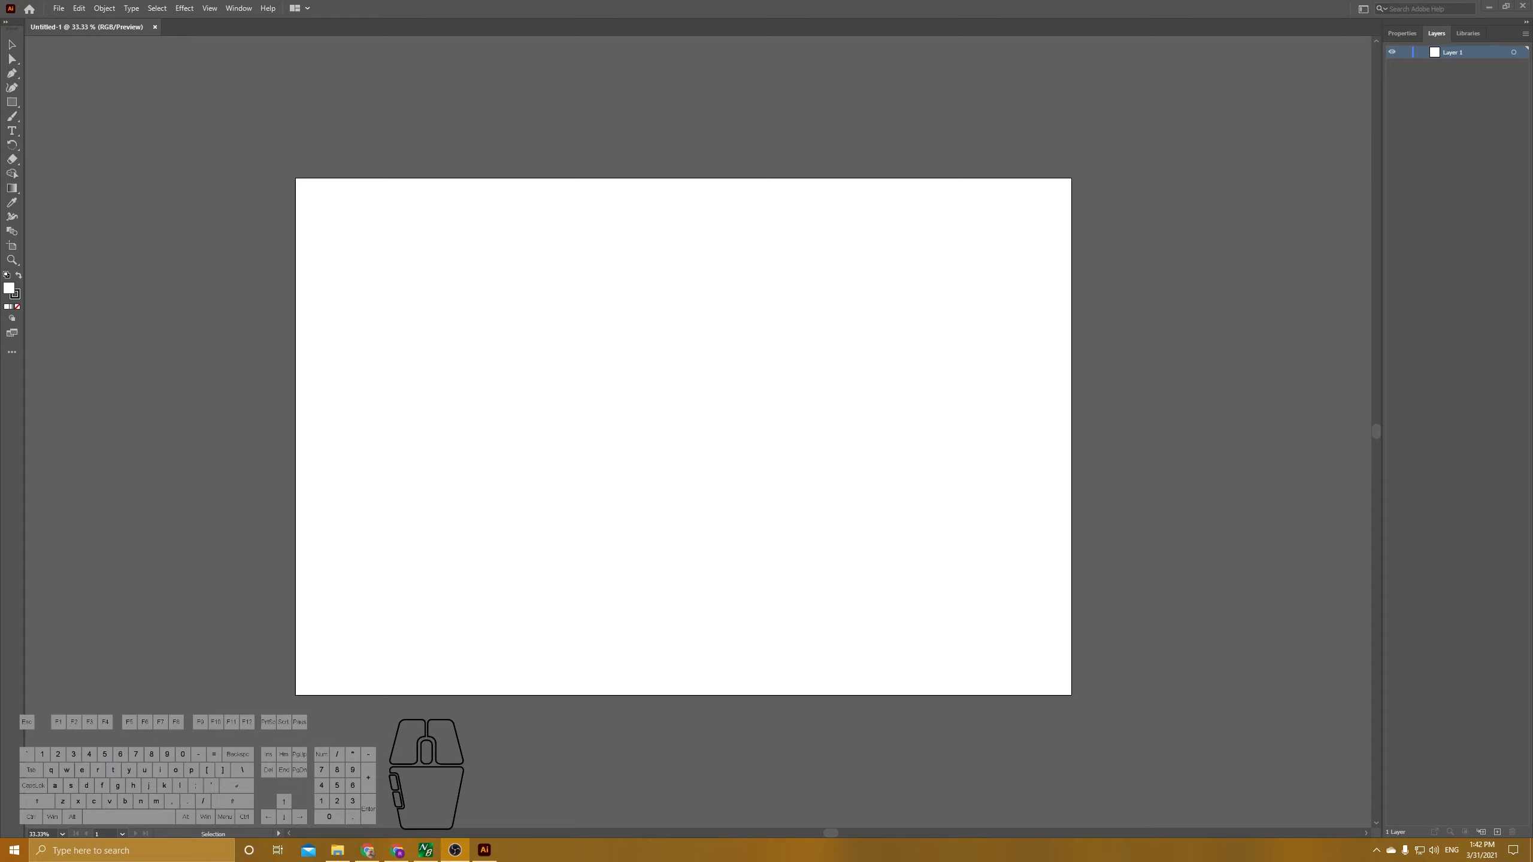
{"action": "left_click", "coordinate": [1365, 9]}
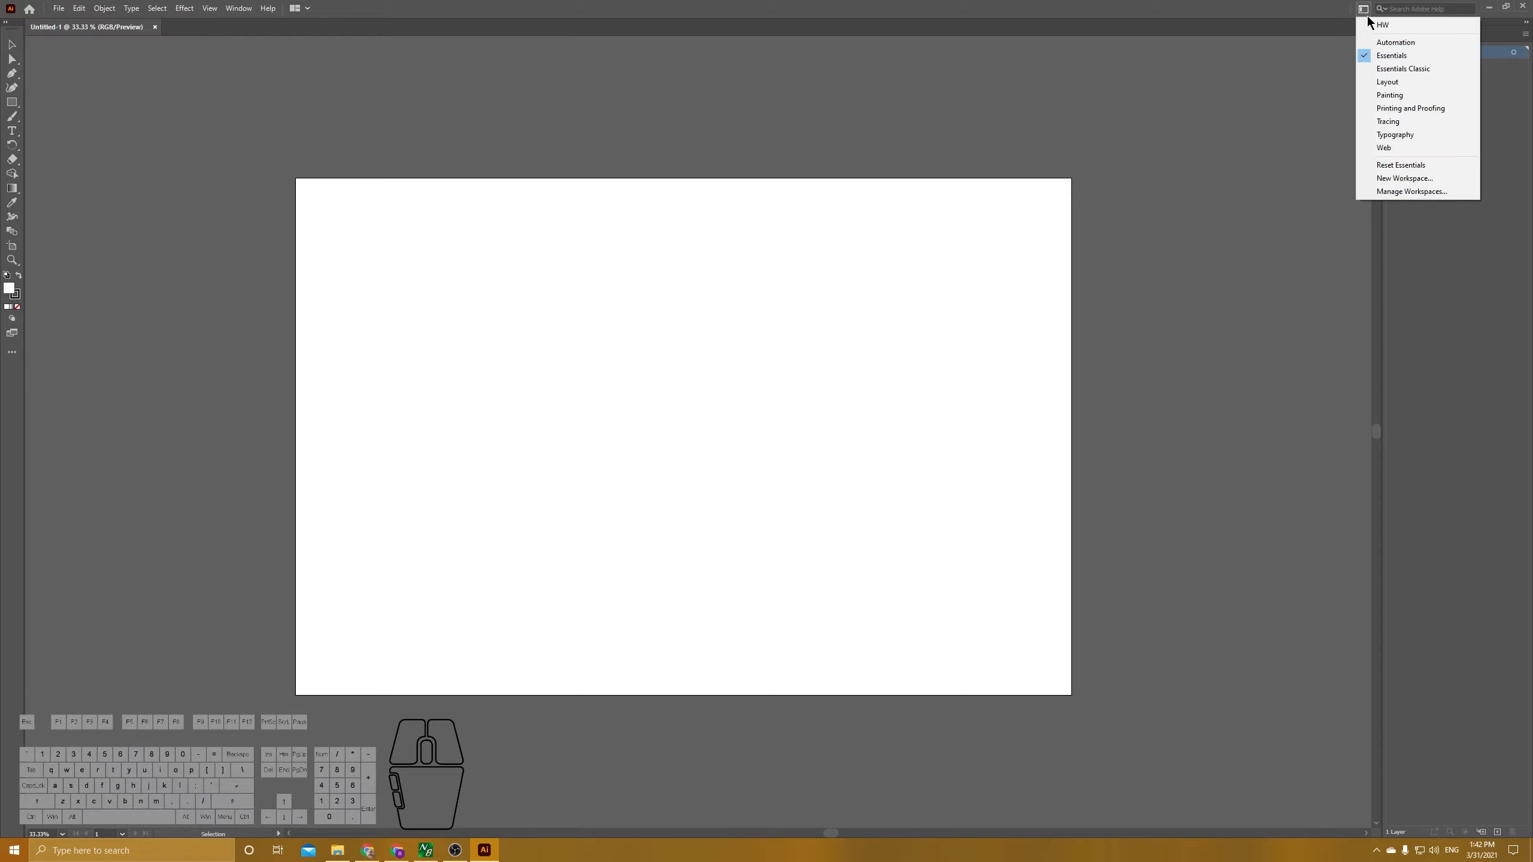
{"action": "left_click", "coordinate": [1427, 68]}
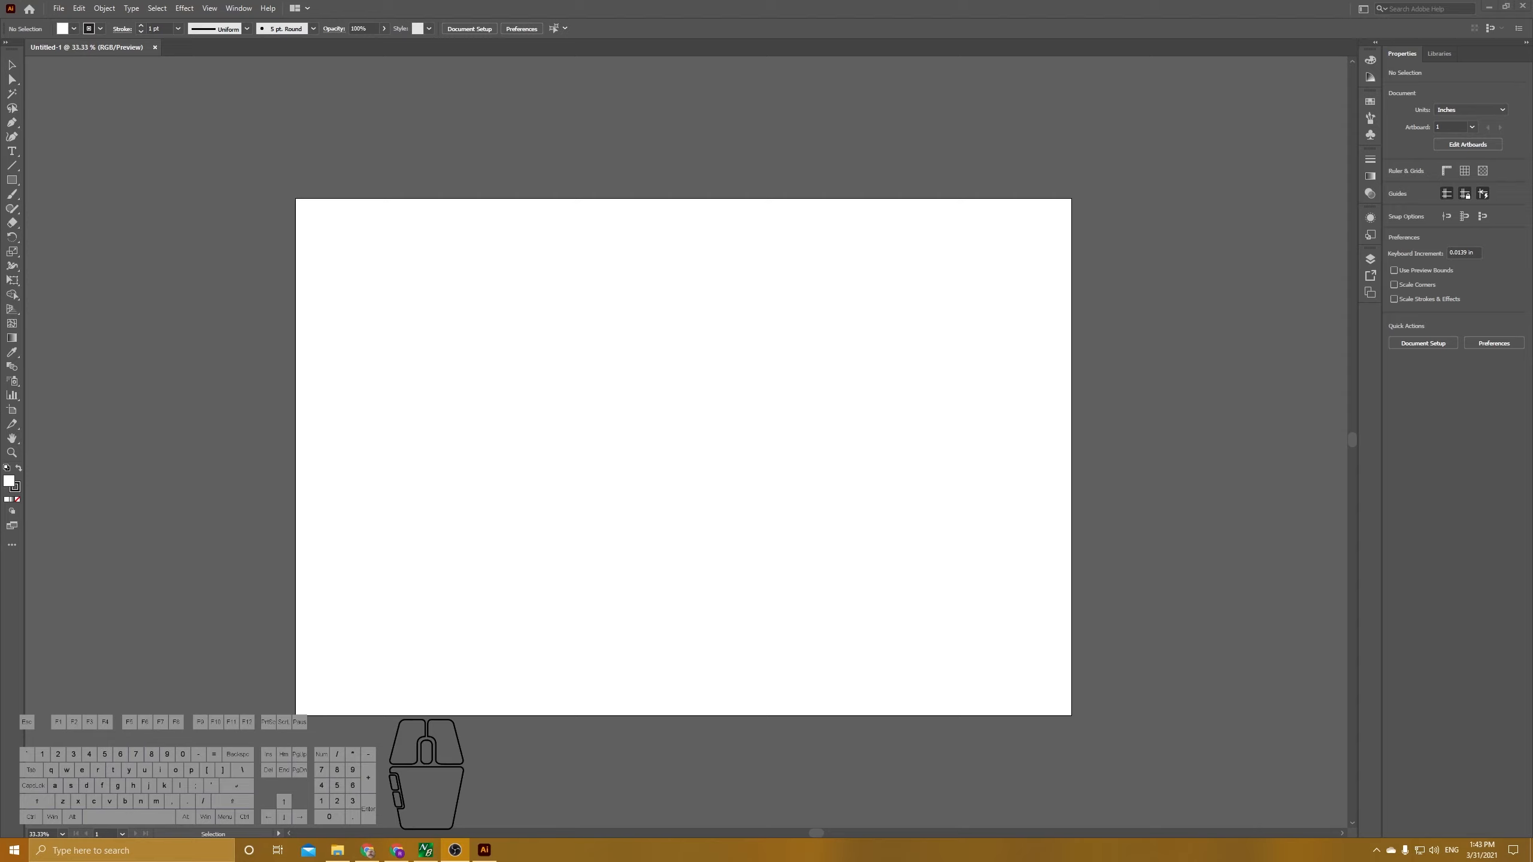
- Undock all the collapsed panels plus Properties and Libraries so they float separately over the document
{"action": "left_click", "coordinate": [1374, 61]}
{"action": "left_click_drag", "start_coordinate": [1374, 61], "coordinate": [1045, 161]}
{"action": "left_click_drag", "start_coordinate": [817, 230], "coordinate": [817, 230]}
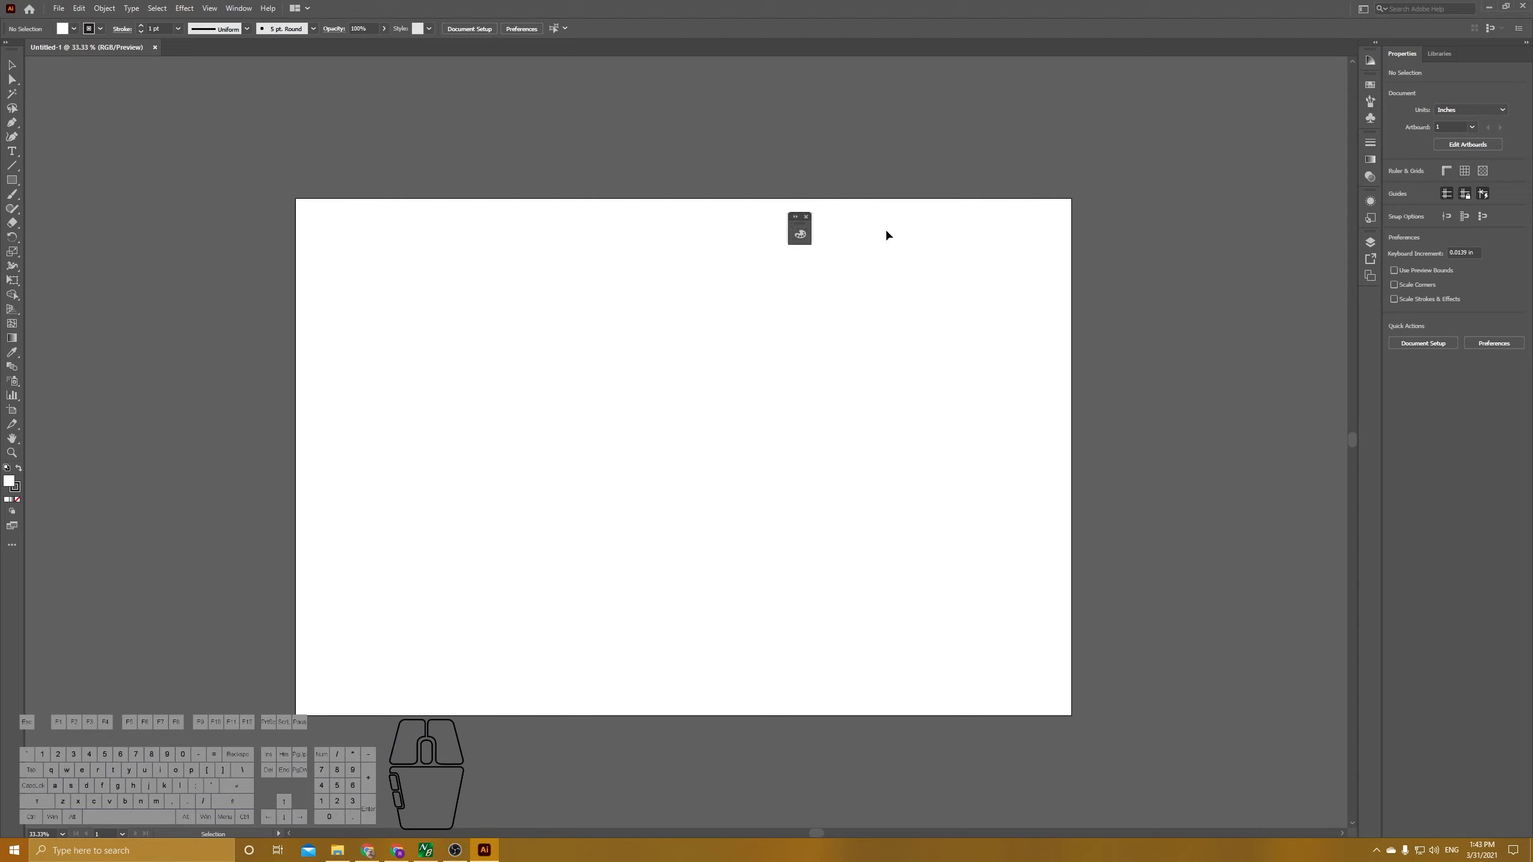
{"action": "left_click_drag", "start_coordinate": [1369, 78], "coordinate": [738, 385]}
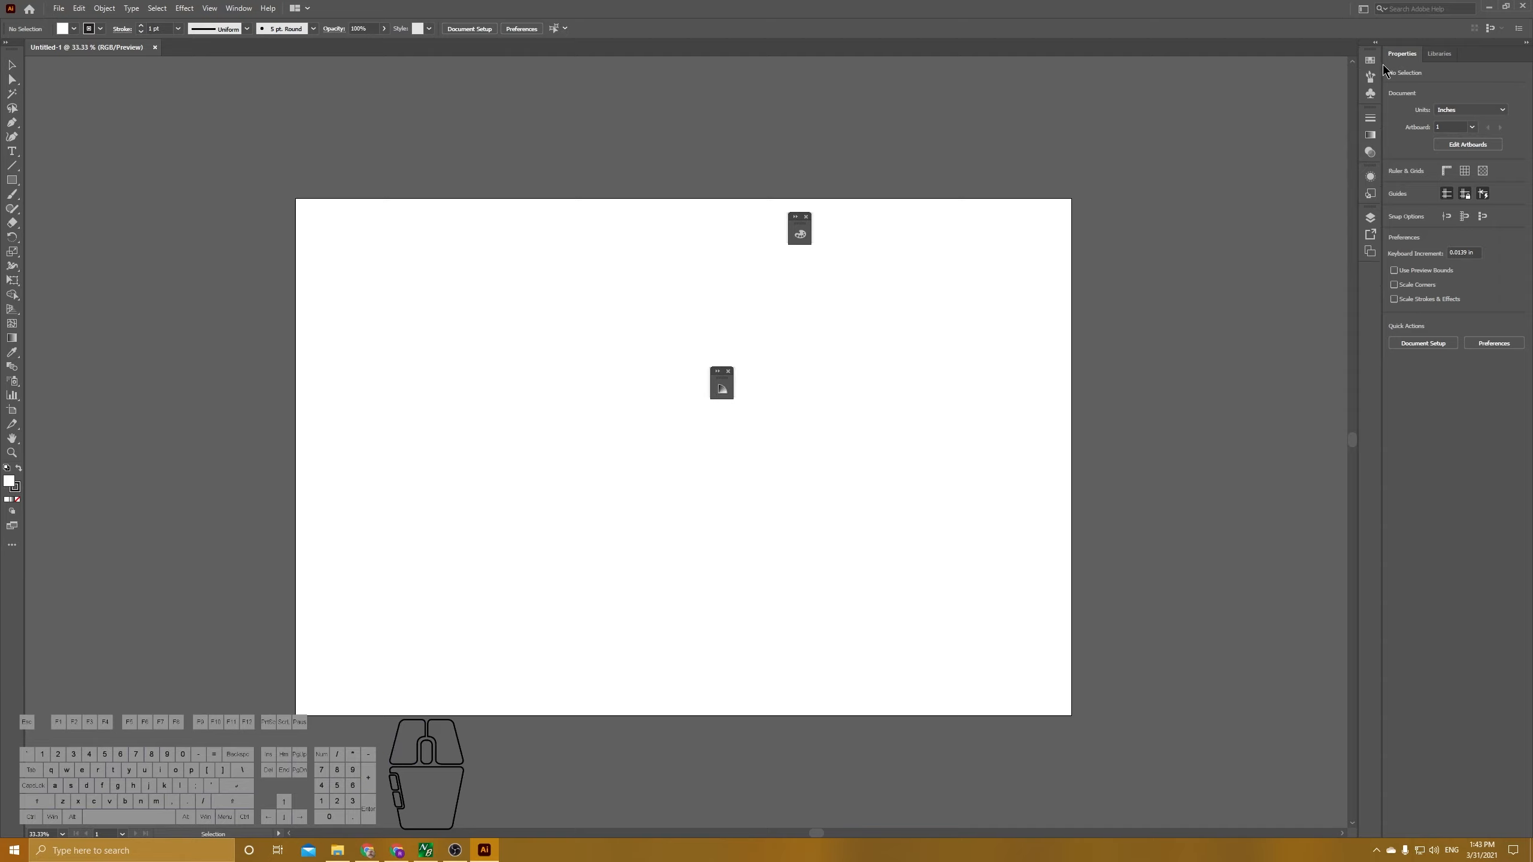
{"action": "left_click_drag", "start_coordinate": [1370, 61], "coordinate": [929, 302]}
{"action": "left_click_drag", "start_coordinate": [1369, 60], "coordinate": [993, 350]}
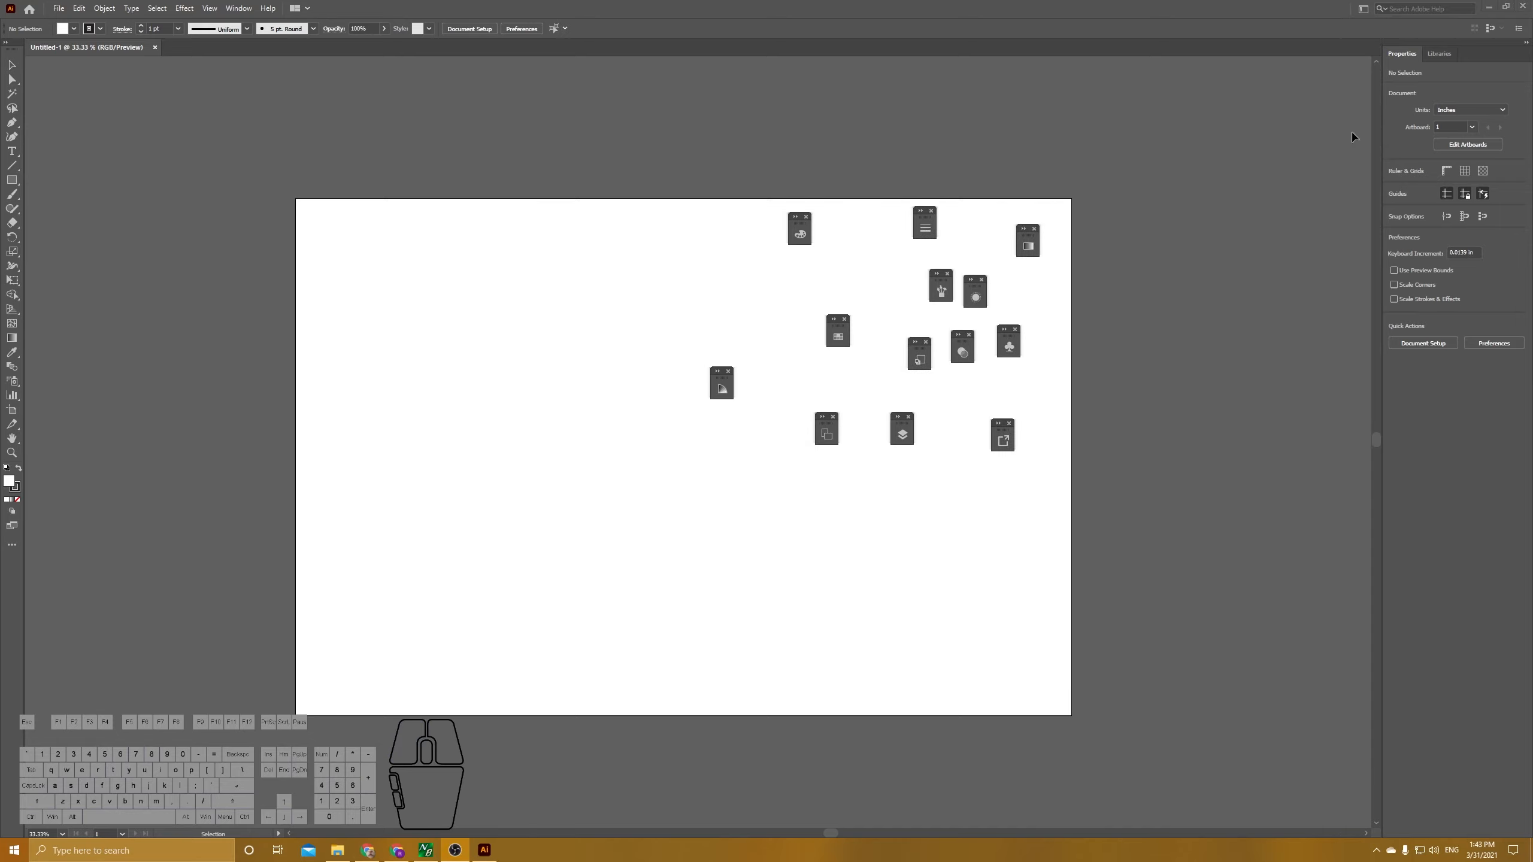
{"action": "left_click_drag", "start_coordinate": [1405, 56], "coordinate": [492, 262]}
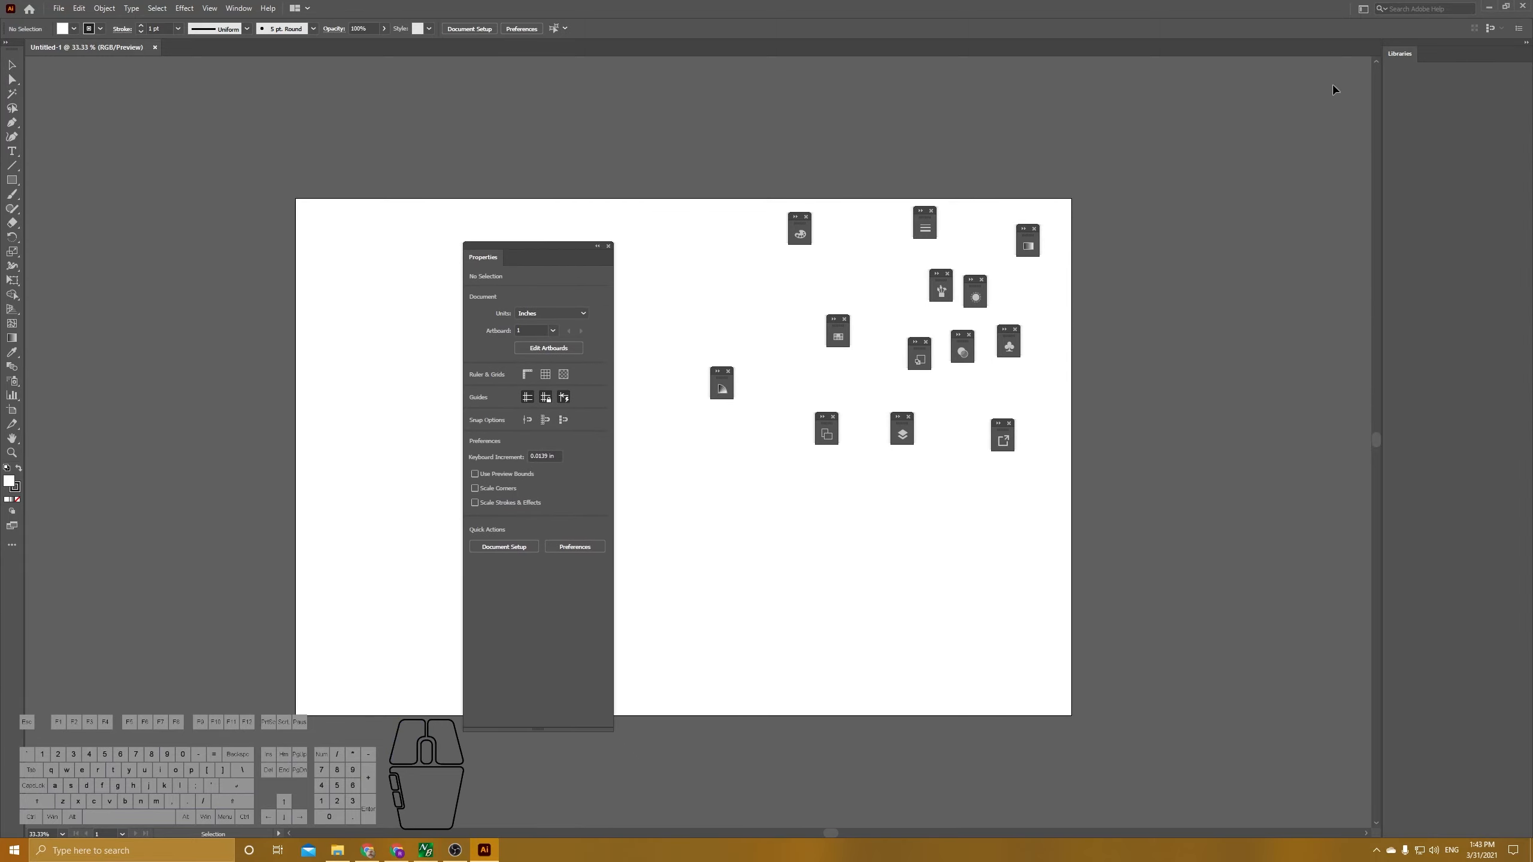
{"action": "left_click_drag", "start_coordinate": [1438, 53], "coordinate": [278, 139]}
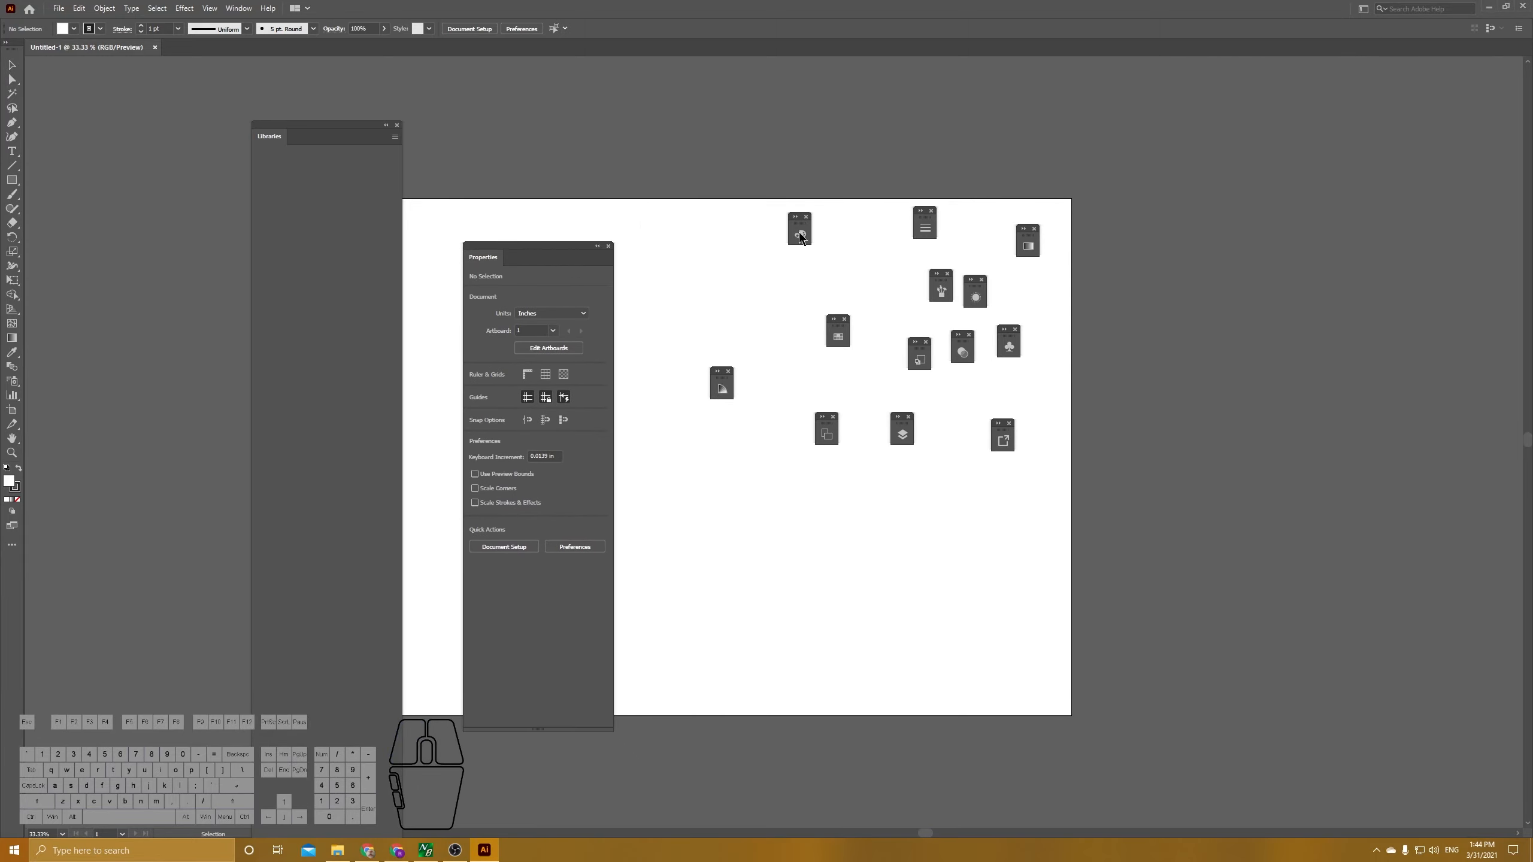
- Expand the floating Color, Stroke, Gradient and Brushes panels and spread them apart
{"action": "left_click", "coordinate": [798, 231]}
{"action": "left_click", "coordinate": [921, 212]}
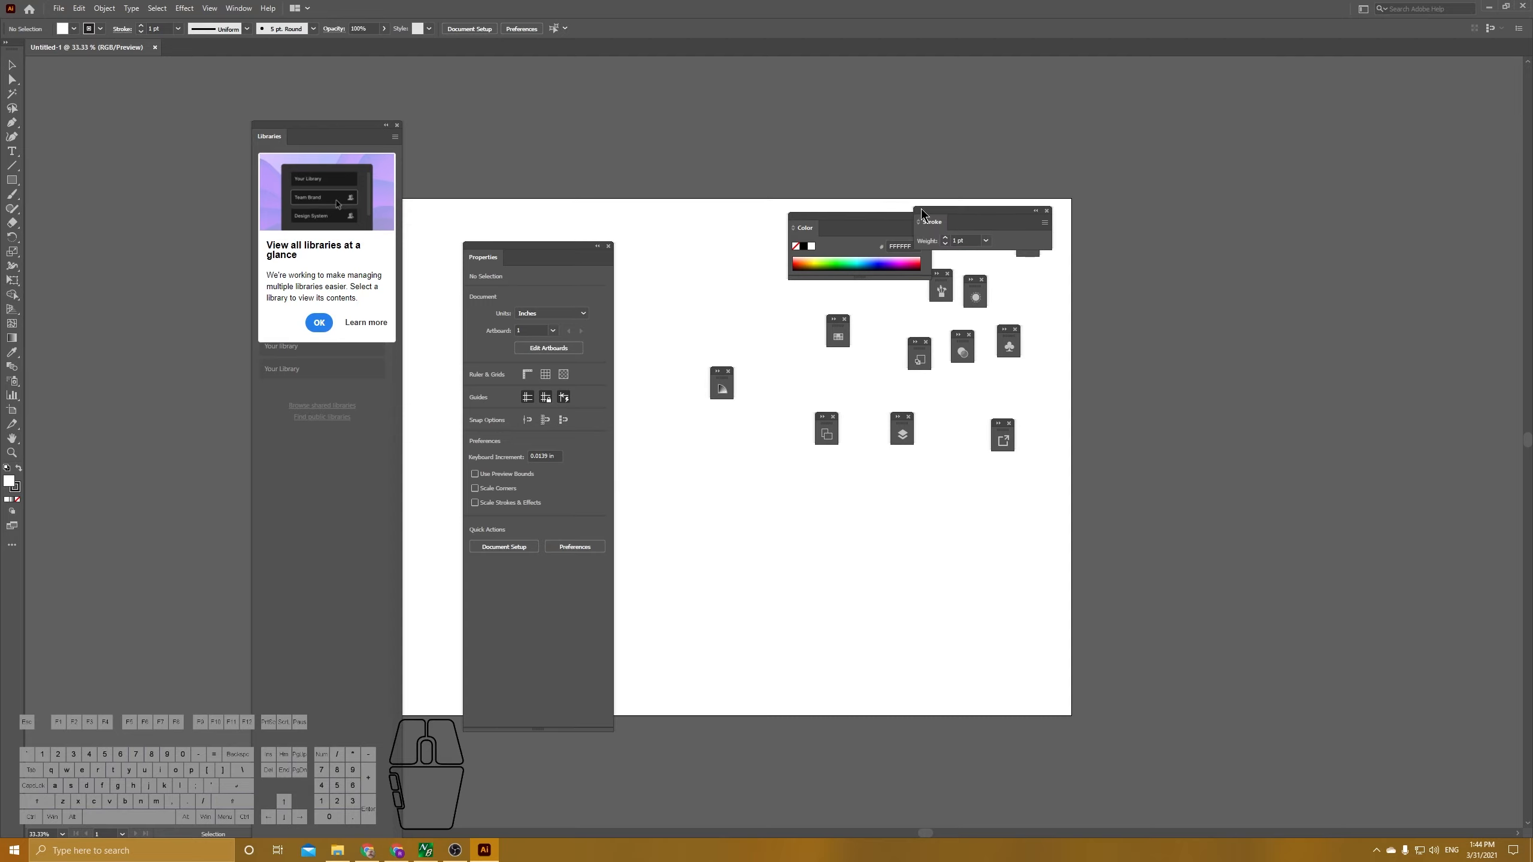
{"action": "mouse_move", "coordinate": [921, 215]}
{"action": "left_mouse_down"}
{"action": "mouse_move", "coordinate": [996, 207]}
{"action": "mouse_move", "coordinate": [1135, 150]}
{"action": "left_mouse_up"}
{"action": "left_click", "coordinate": [1021, 235]}
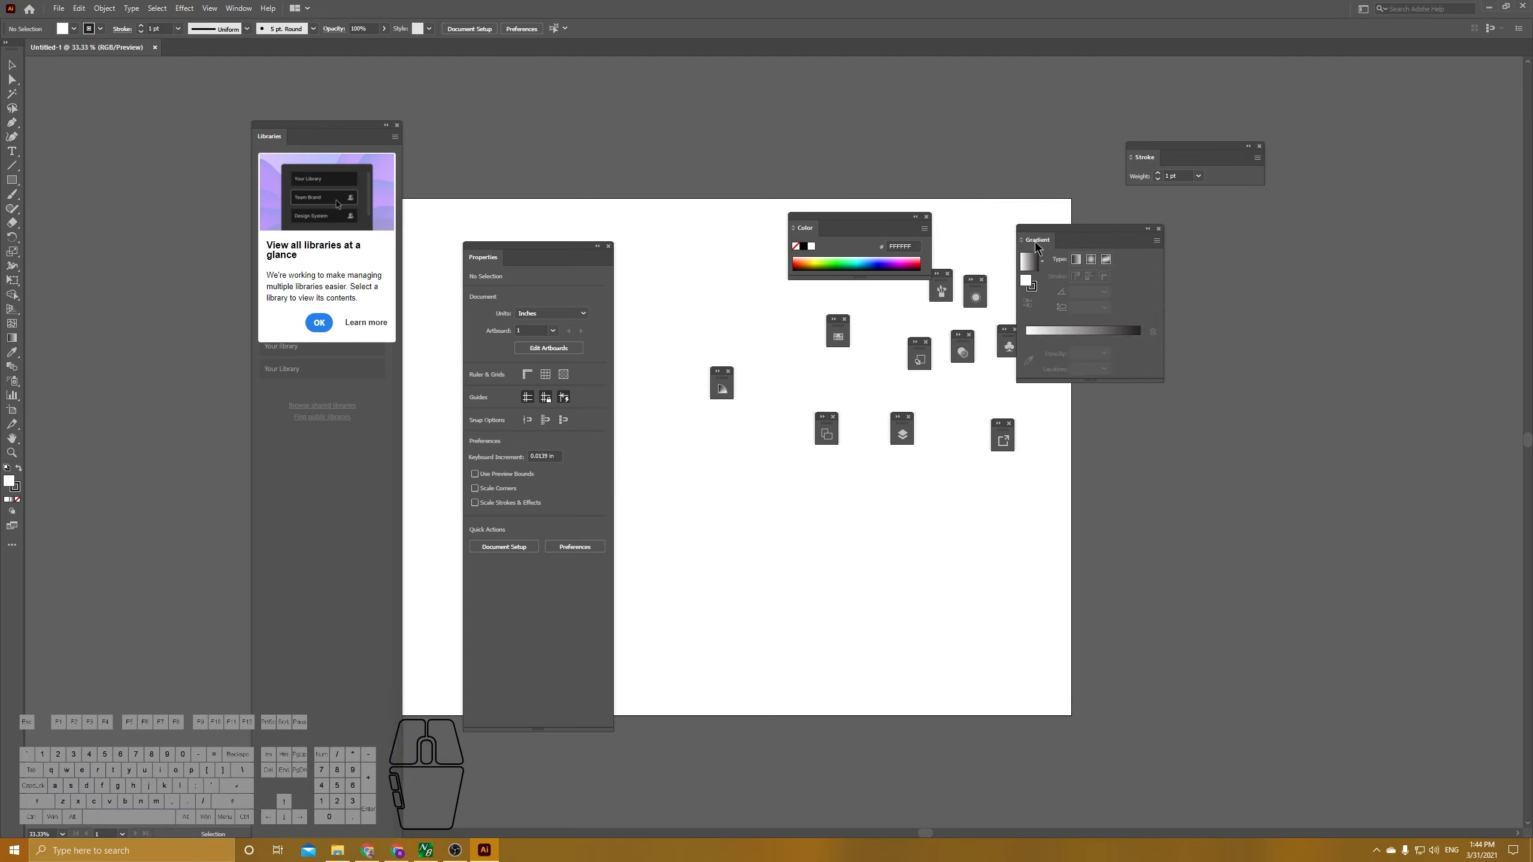
{"action": "left_click_drag", "start_coordinate": [1024, 236], "coordinate": [1141, 224]}
{"action": "left_click", "coordinate": [939, 279]}
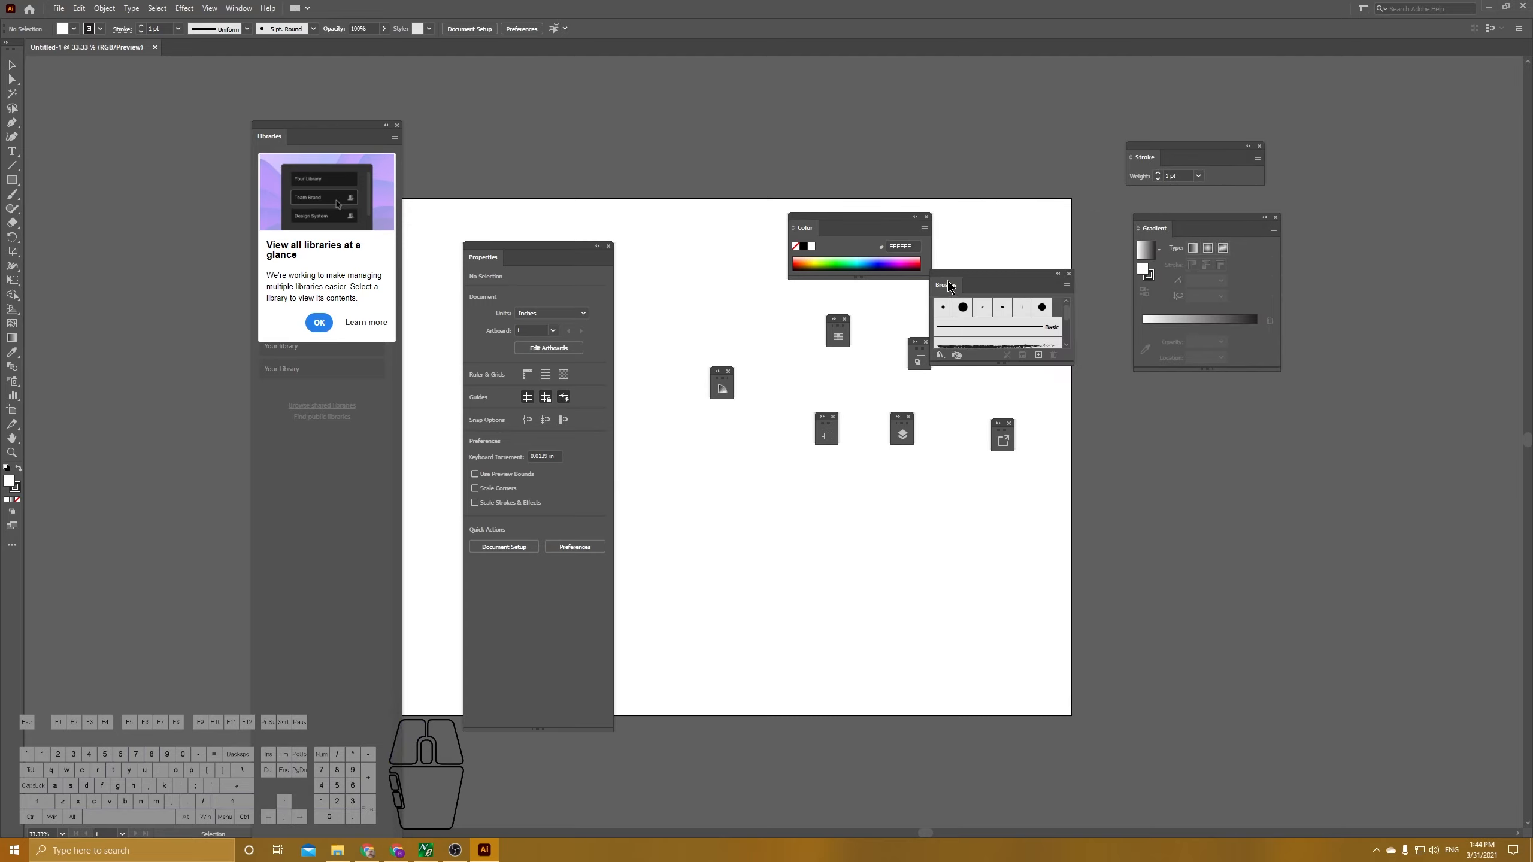
{"action": "mouse_move", "coordinate": [939, 279]}
{"action": "left_mouse_down"}
{"action": "mouse_move", "coordinate": [1248, 365]}
{"action": "mouse_move", "coordinate": [1208, 409]}
{"action": "left_mouse_up"}
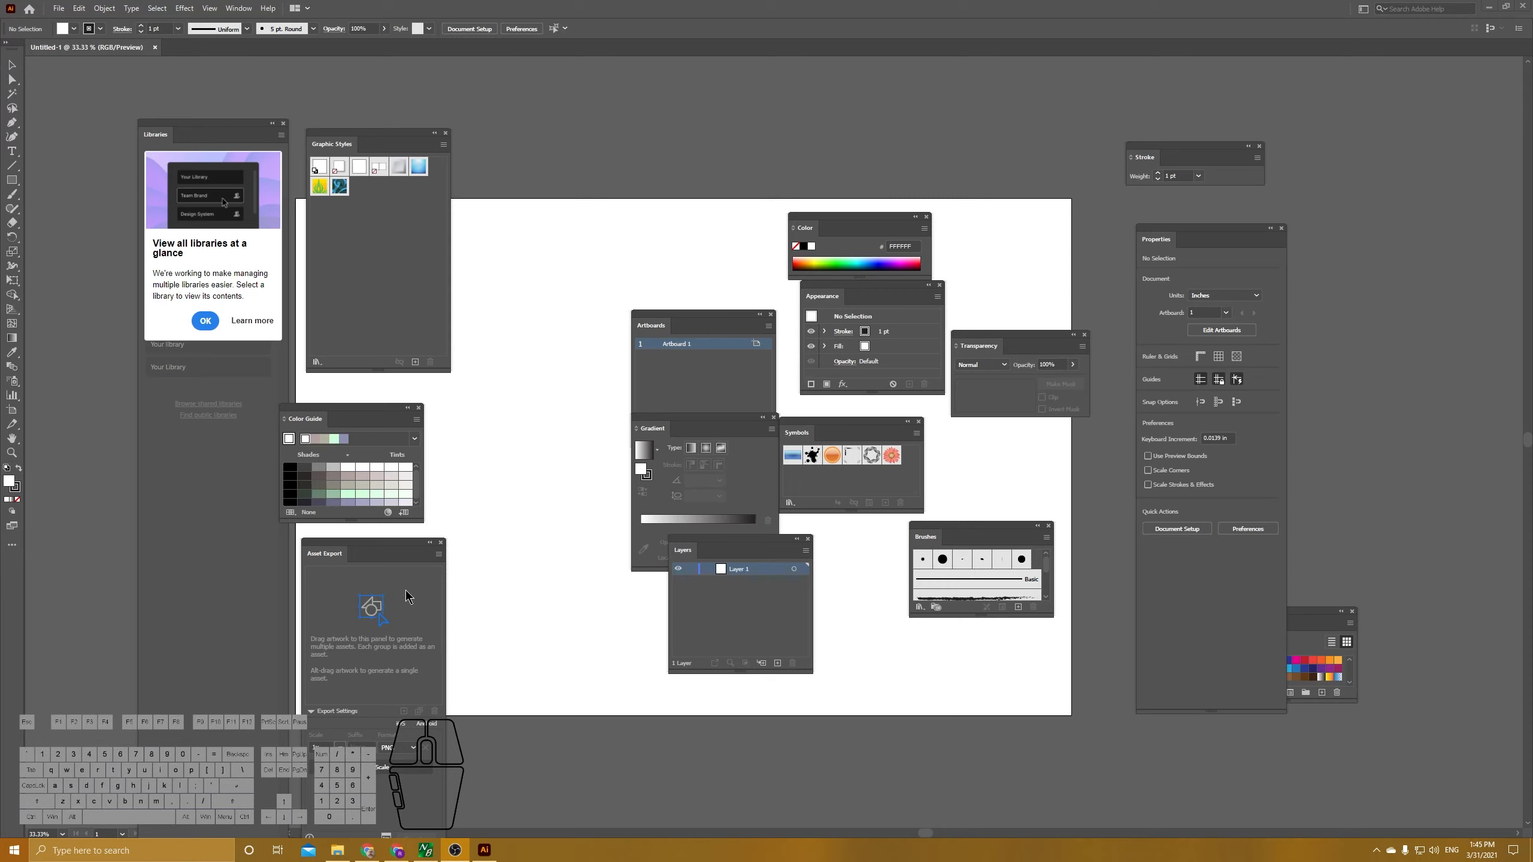
- Close the floating Asset Export, Graphic Styles, Libraries and Color Guide panels
{"action": "left_click", "coordinate": [441, 543]}
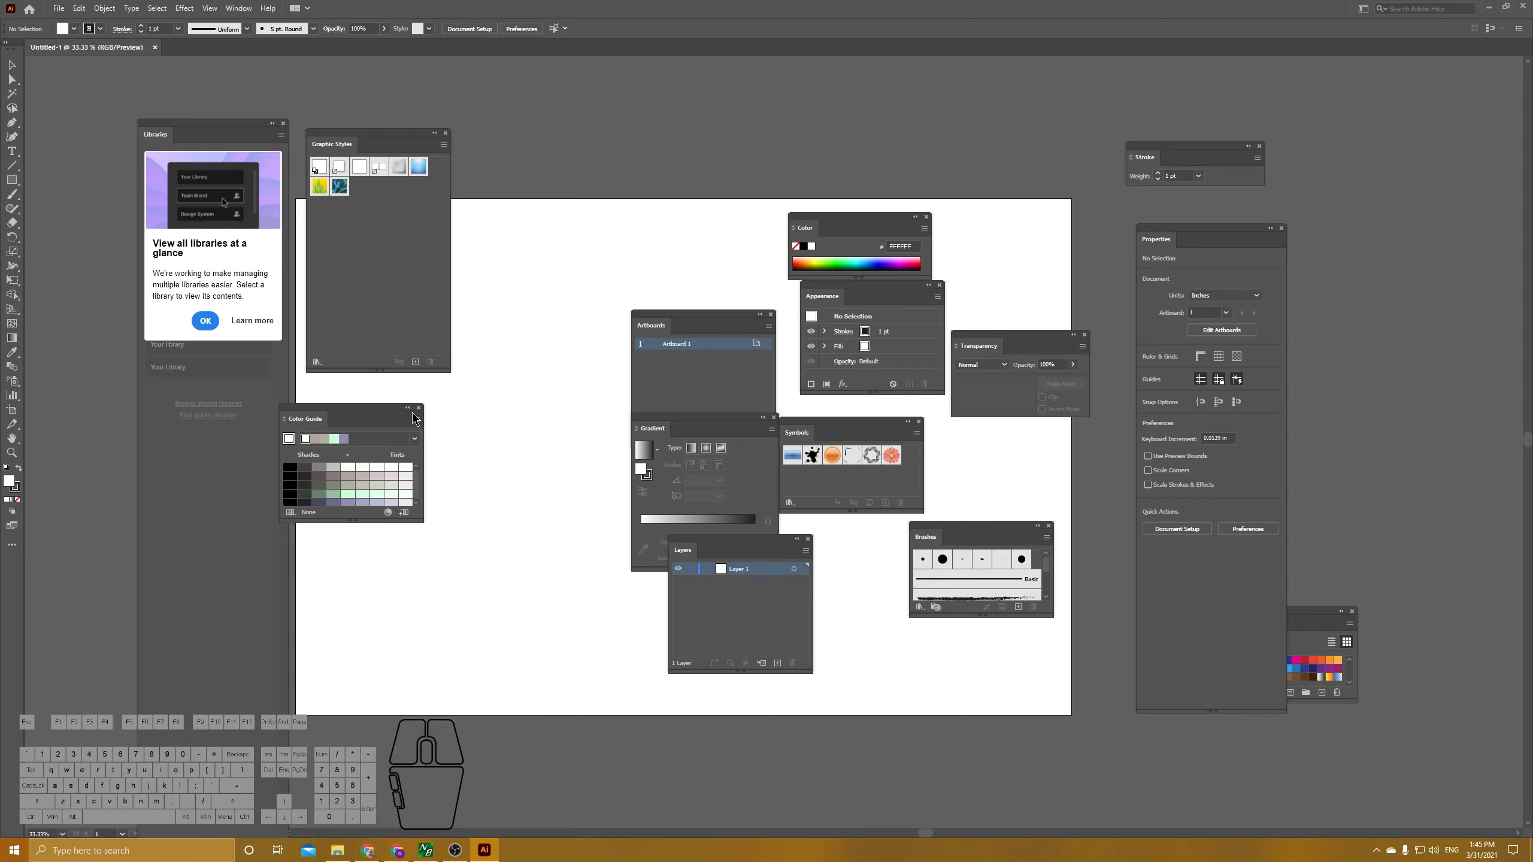
{"action": "left_click", "coordinate": [445, 133]}
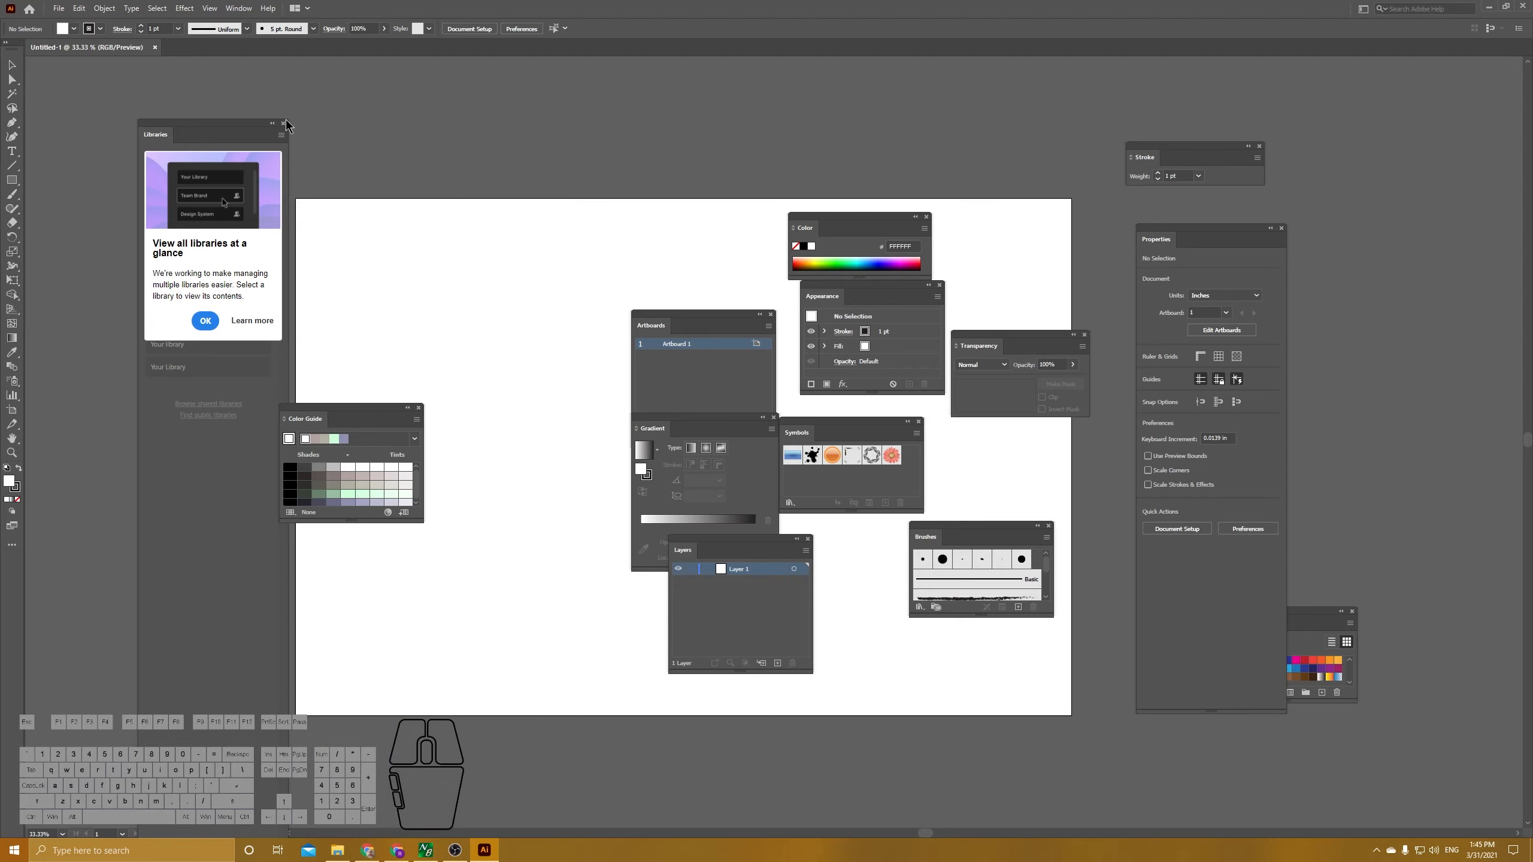
{"action": "left_click", "coordinate": [283, 123]}
{"action": "left_click", "coordinate": [419, 408]}
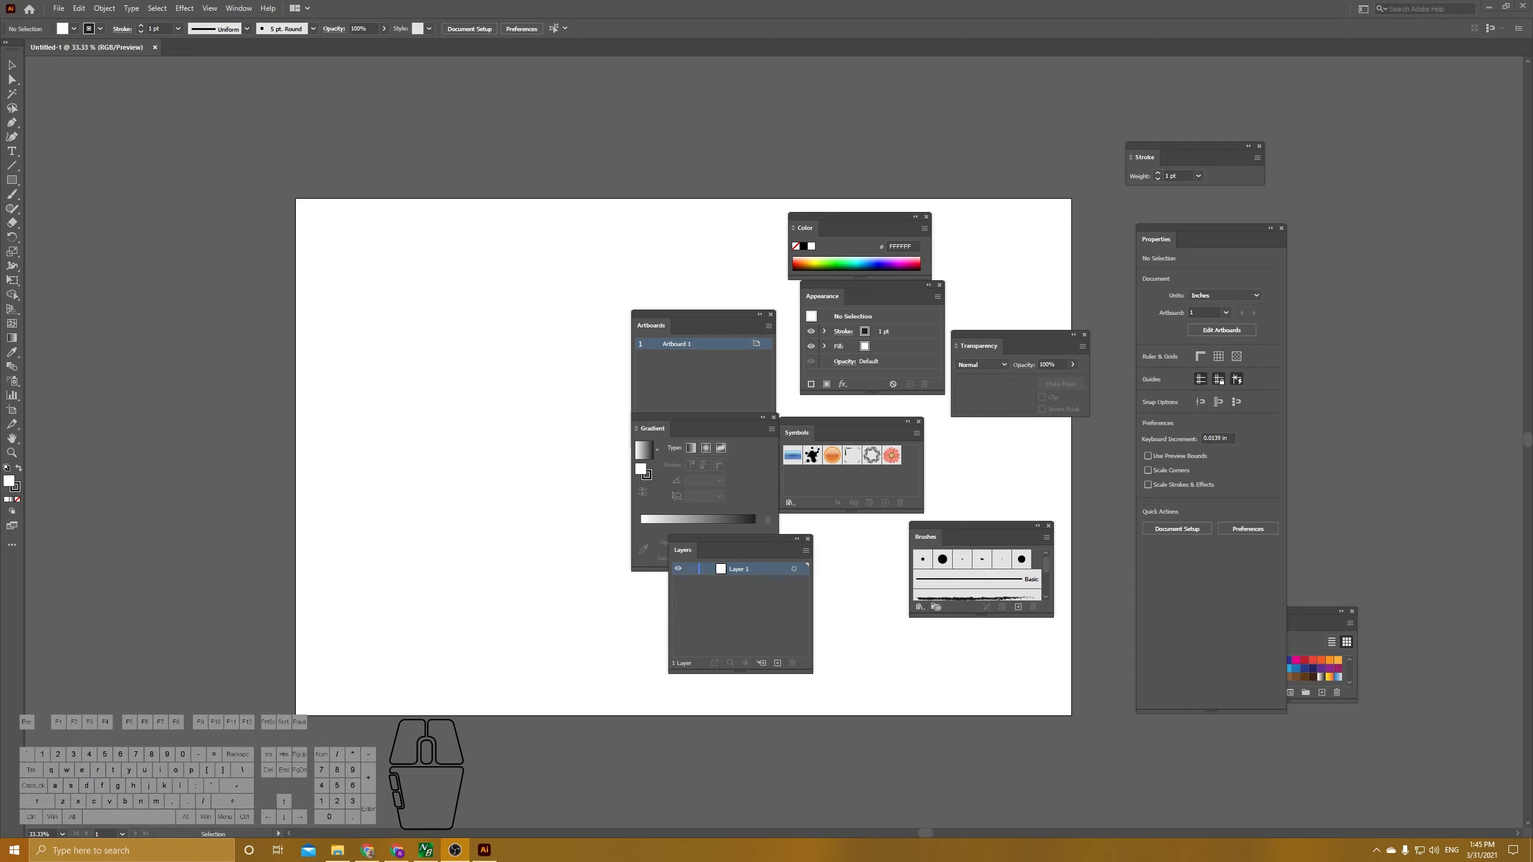
- Dock Properties, Layers, Artboards, Symbols and Appearance as one tabbed group along the right edge of the workspace
{"action": "left_click_drag", "start_coordinate": [1162, 246], "coordinate": [1530, 53]}
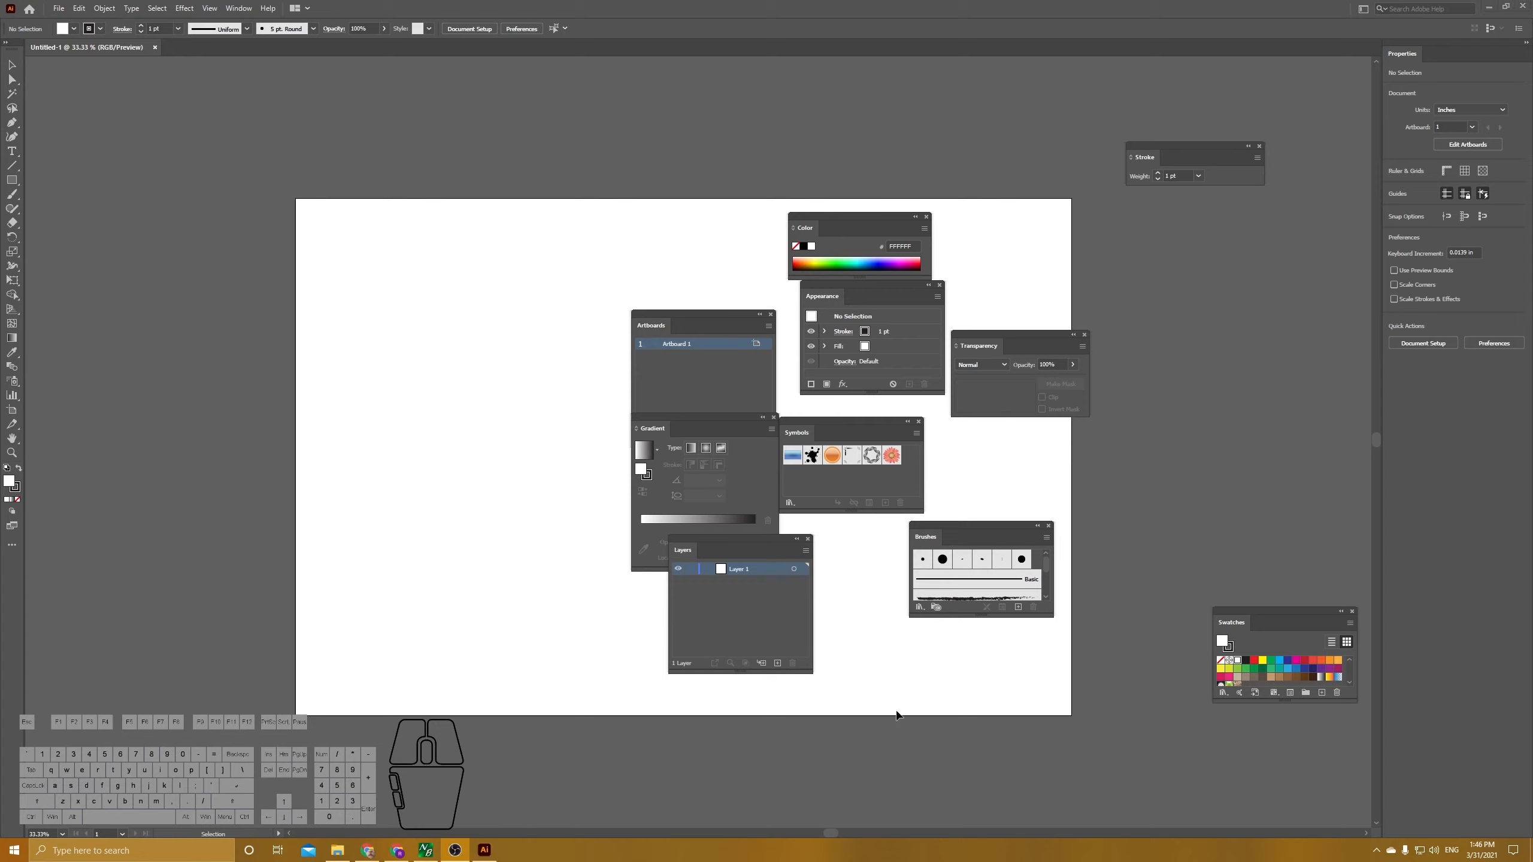
{"action": "left_click_drag", "start_coordinate": [691, 563], "coordinate": [1409, 90]}
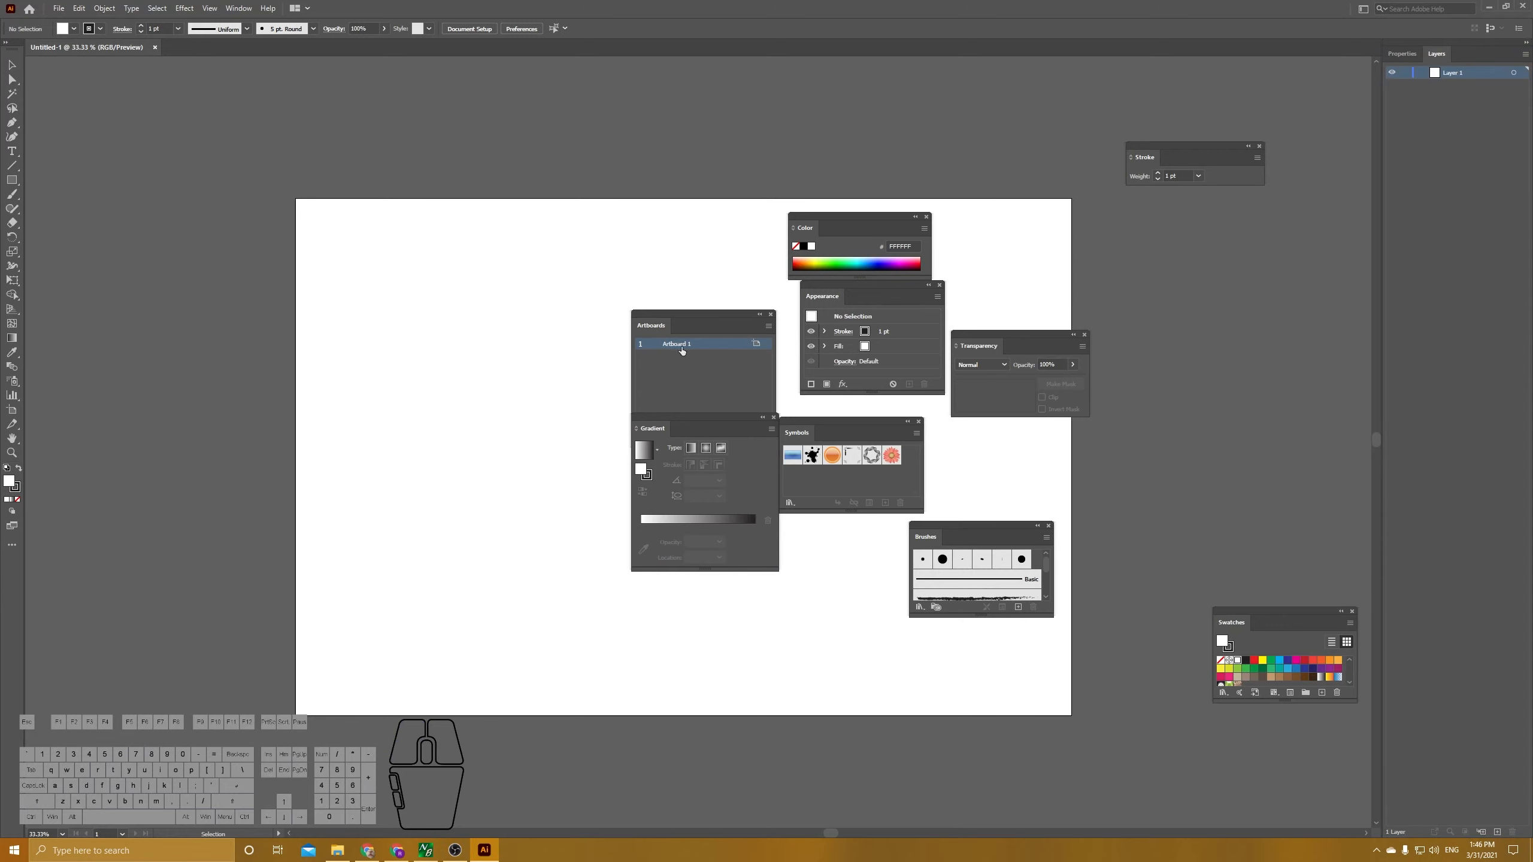
{"action": "left_click_drag", "start_coordinate": [651, 325], "coordinate": [1450, 81]}
{"action": "left_click_drag", "start_coordinate": [796, 432], "coordinate": [1490, 56]}
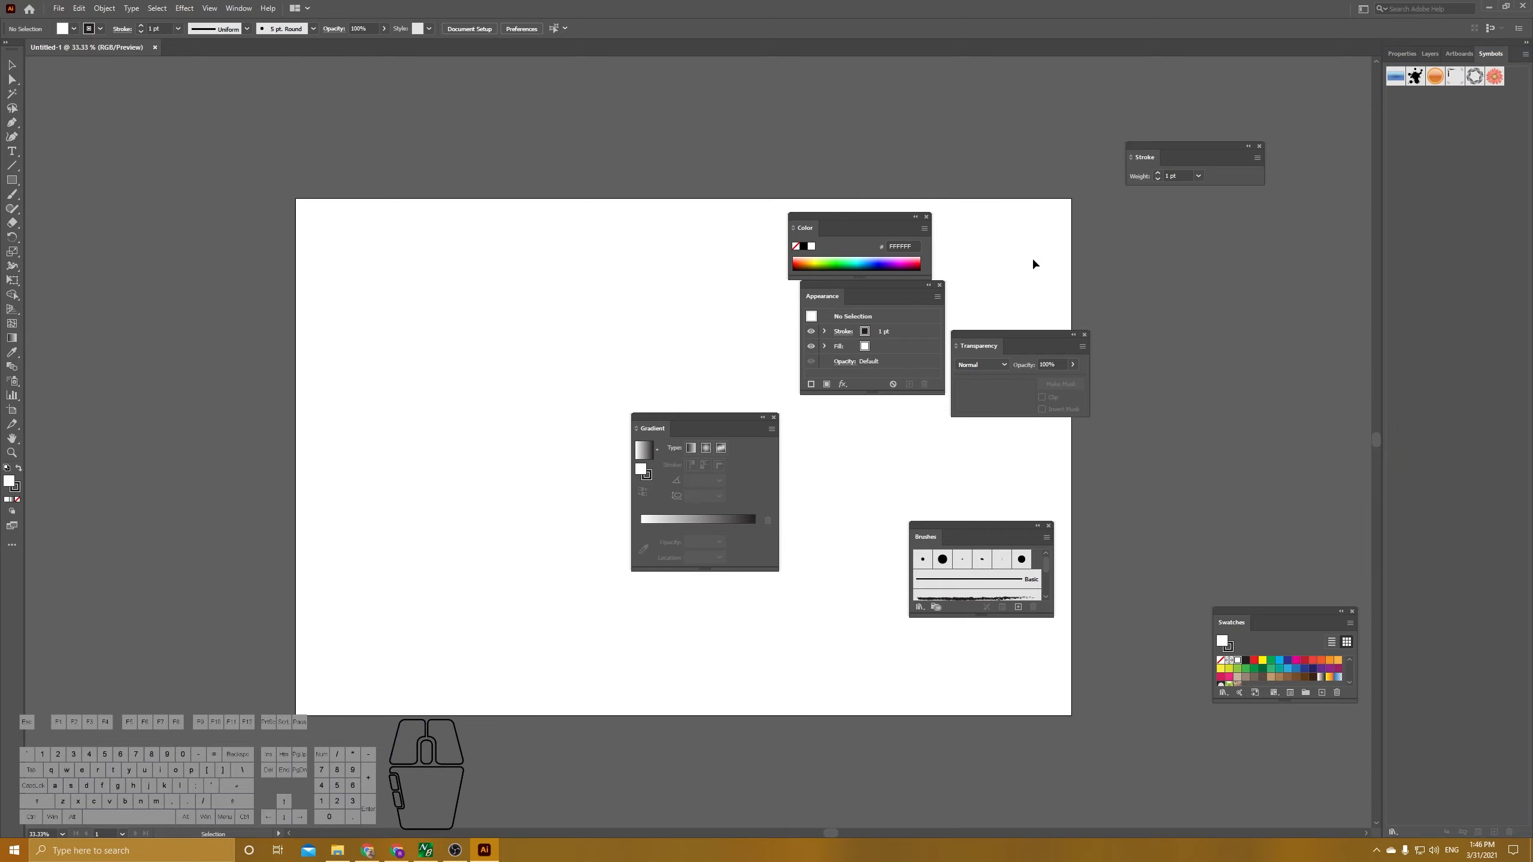
{"action": "left_click_drag", "start_coordinate": [800, 295], "coordinate": [1516, 62]}
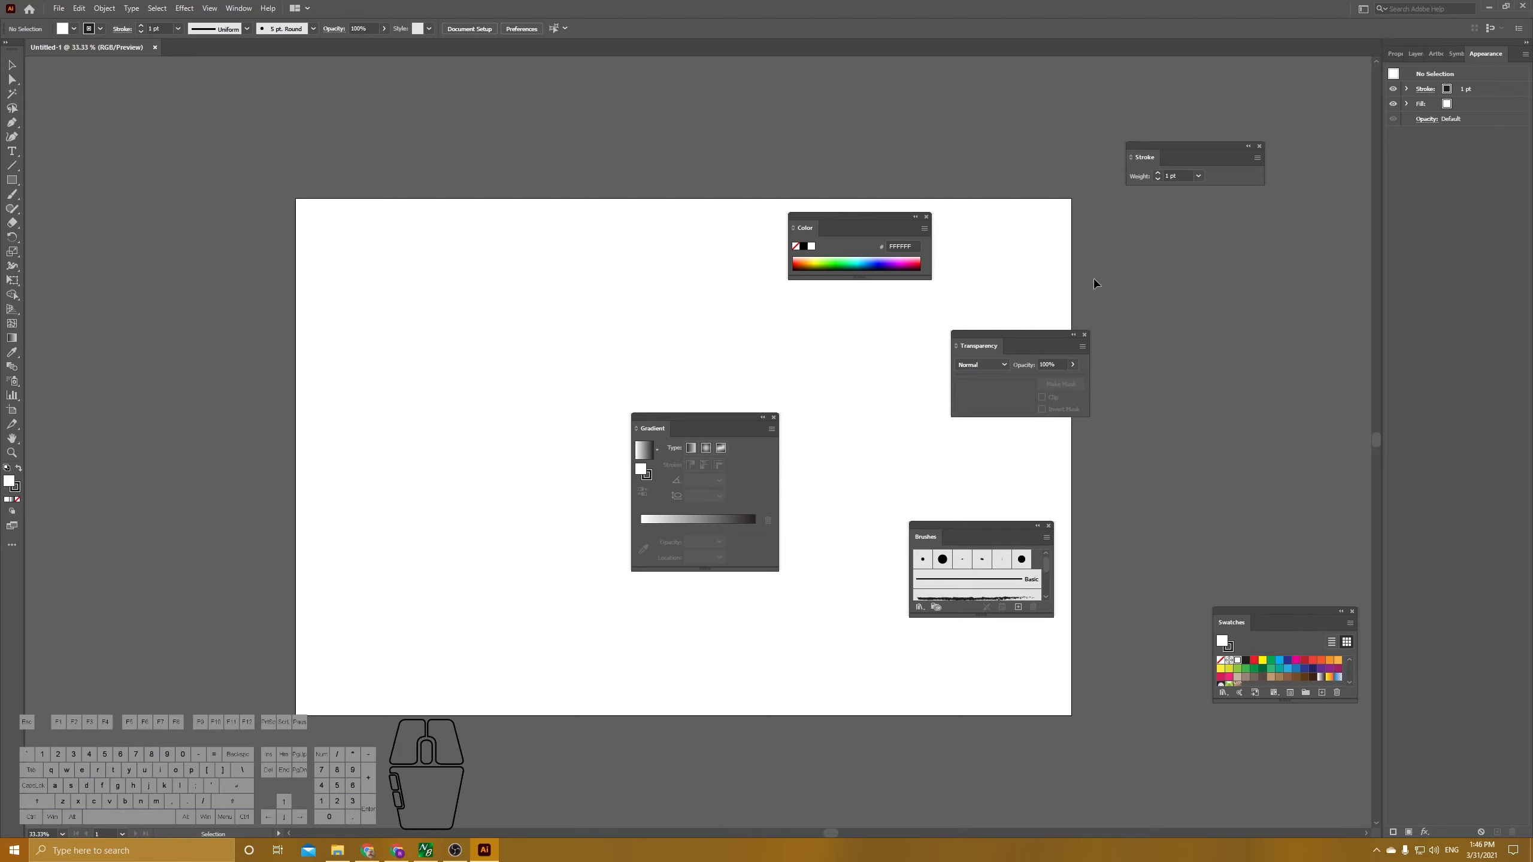
- Dock Color, Swatches, Brushes, Transparency, Stroke and Gradient as a second tabbed group beneath the Appearance group
{"action": "left_click_drag", "start_coordinate": [868, 228], "coordinate": [1415, 837]}
{"action": "left_click_drag", "start_coordinate": [1243, 625], "coordinate": [1434, 792]}
{"action": "mouse_move", "coordinate": [927, 531]}
{"action": "left_mouse_down"}
{"action": "mouse_move", "coordinate": [1480, 695]}
{"action": "mouse_move", "coordinate": [1476, 764]}
{"action": "left_mouse_up"}
{"action": "mouse_move", "coordinate": [981, 346]}
{"action": "left_mouse_down"}
{"action": "mouse_move", "coordinate": [1163, 427]}
{"action": "mouse_move", "coordinate": [1481, 767]}
{"action": "left_mouse_up"}
{"action": "mouse_move", "coordinate": [1140, 173]}
{"action": "left_mouse_down"}
{"action": "mouse_move", "coordinate": [1292, 296]}
{"action": "mouse_move", "coordinate": [1478, 774]}
{"action": "left_mouse_up"}
{"action": "mouse_move", "coordinate": [653, 428]}
{"action": "left_mouse_down"}
{"action": "mouse_move", "coordinate": [1484, 824]}
{"action": "mouse_move", "coordinate": [1520, 821]}
{"action": "left_mouse_up"}
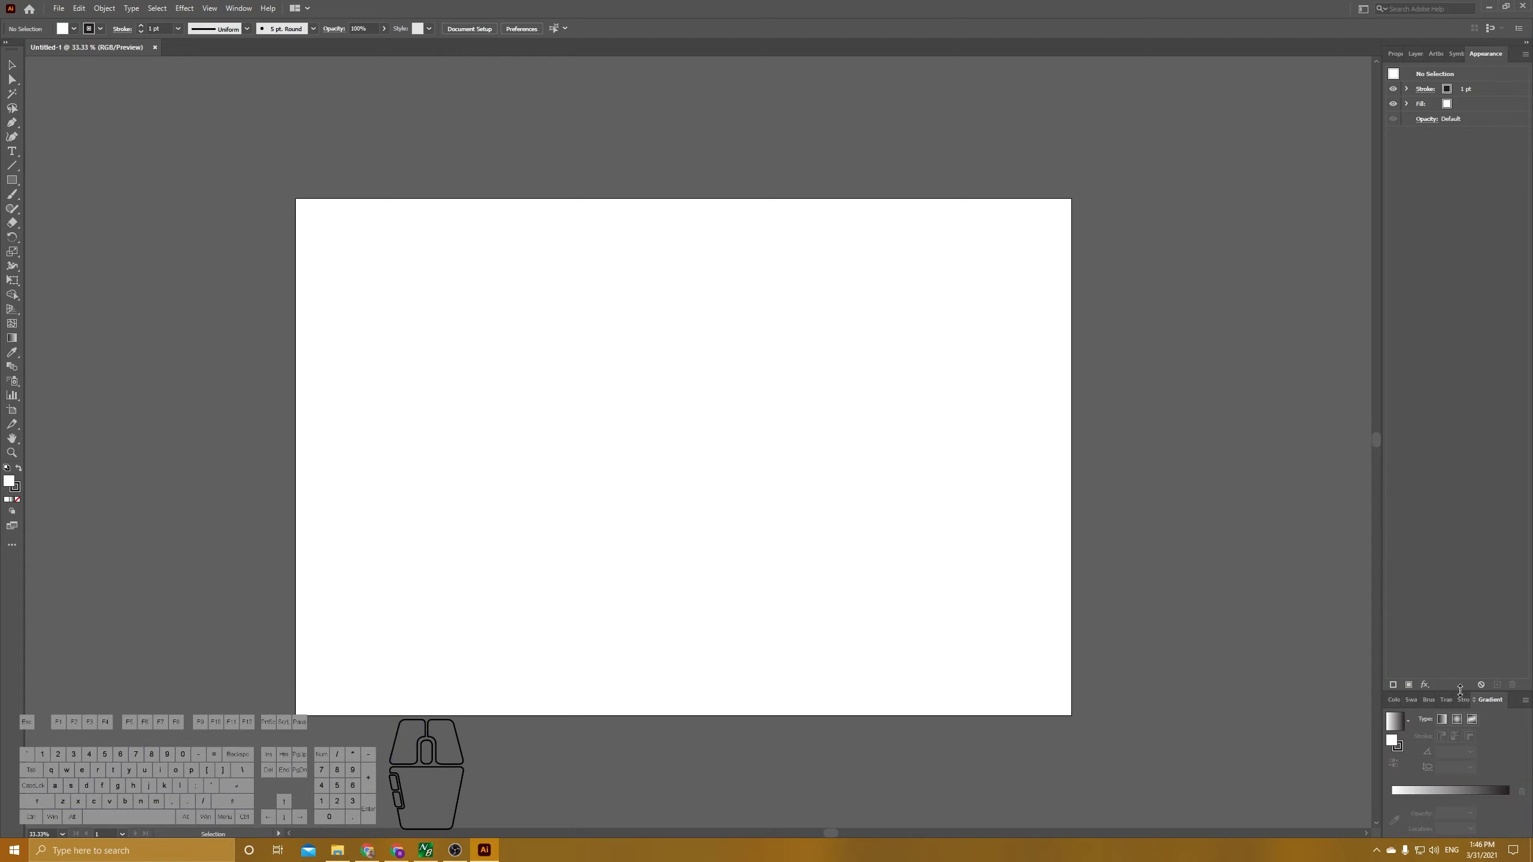
- Enlarge the lower panel group, widen the dock until all tab names fit, and bring Stroke to the front
{"action": "left_click_drag", "start_coordinate": [1460, 690], "coordinate": [1454, 440]}
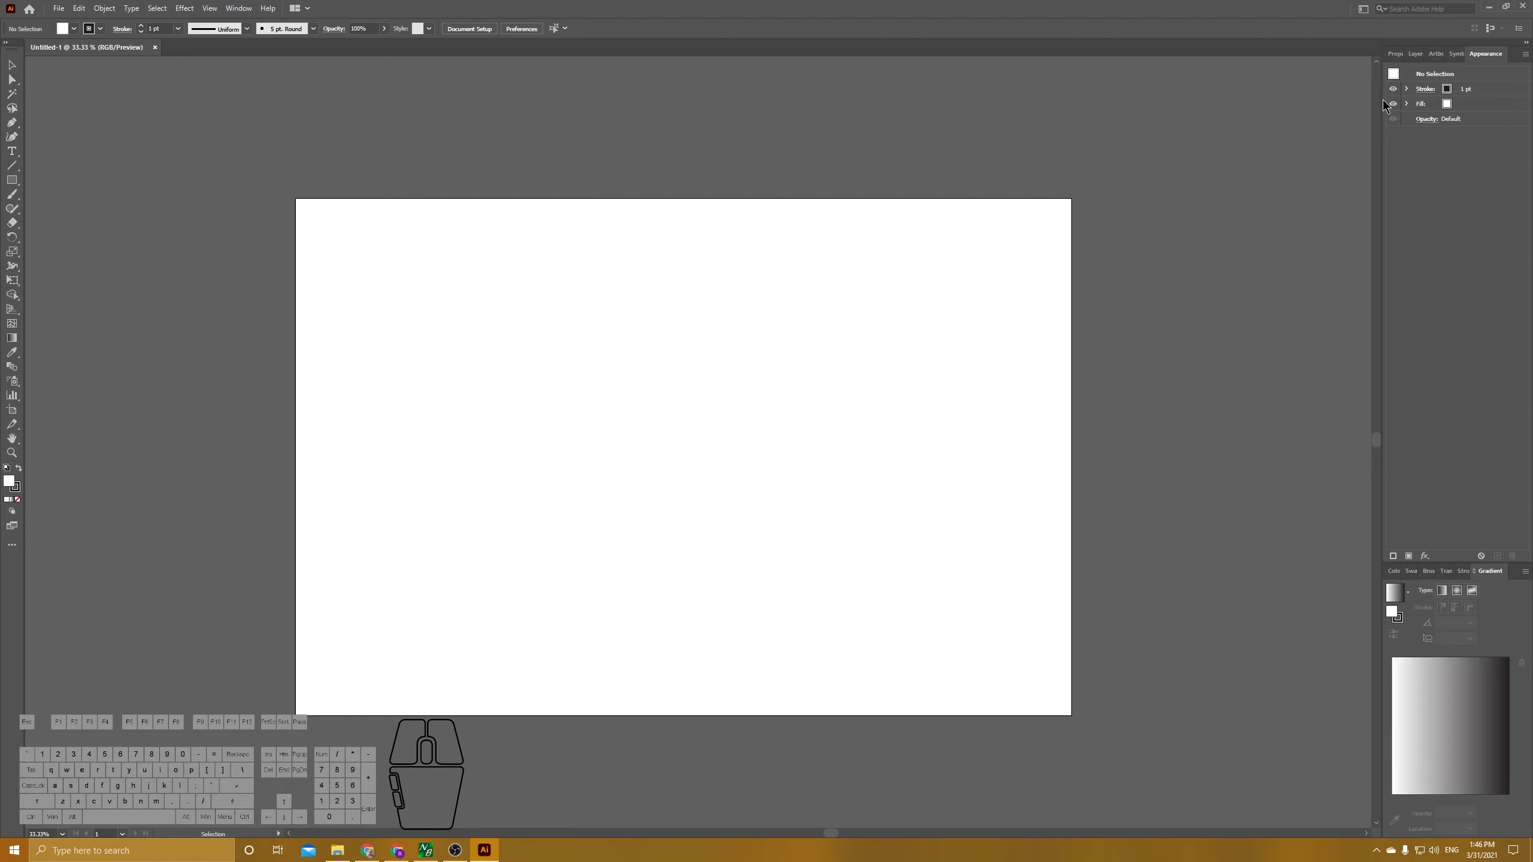
{"action": "left_click_drag", "start_coordinate": [1382, 103], "coordinate": [1319, 111]}
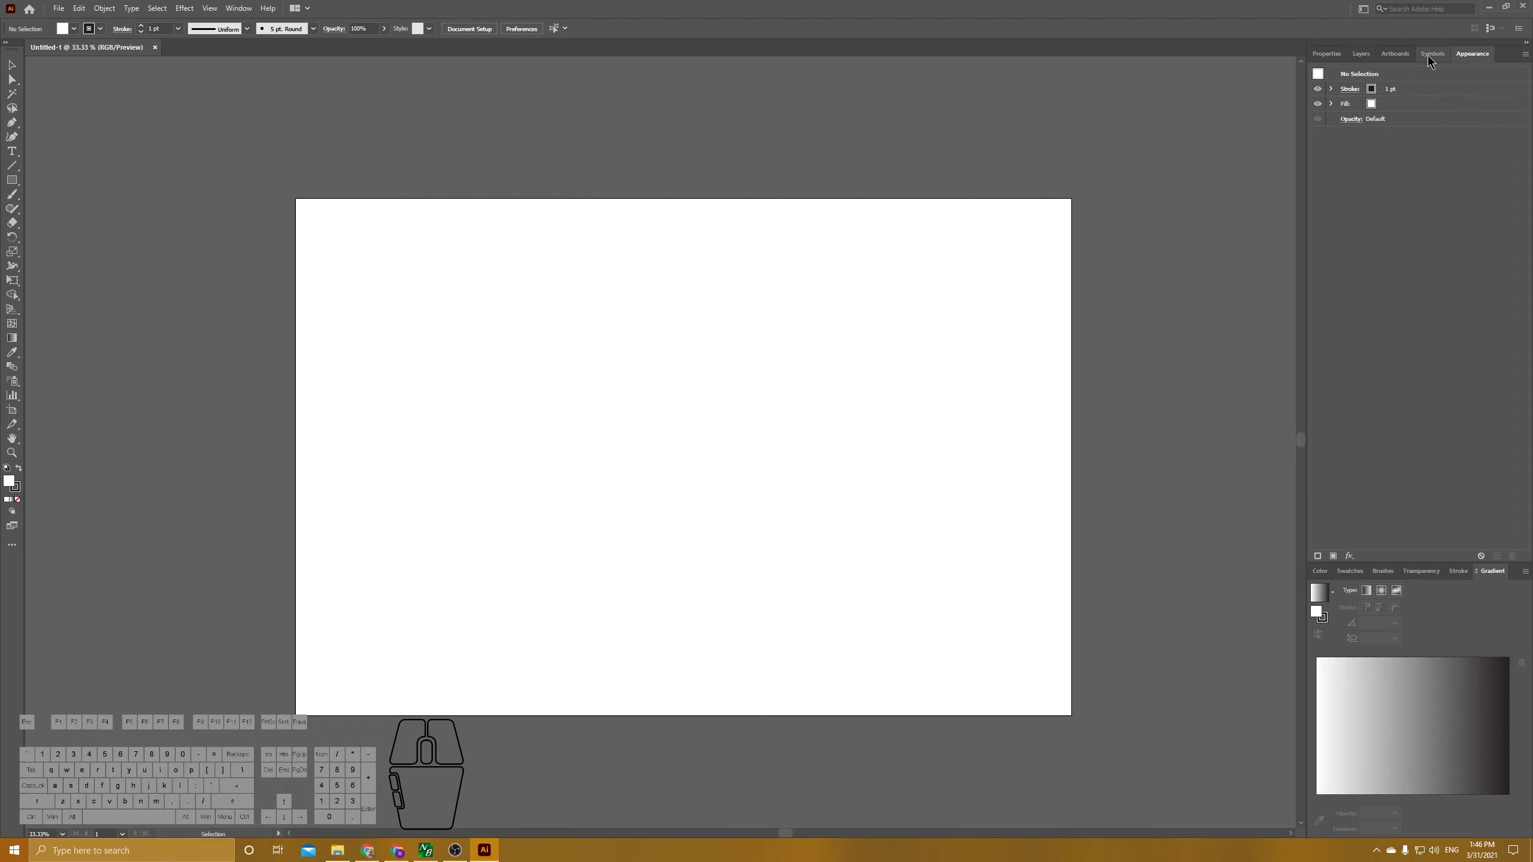
{"action": "left_click", "coordinate": [1469, 574]}
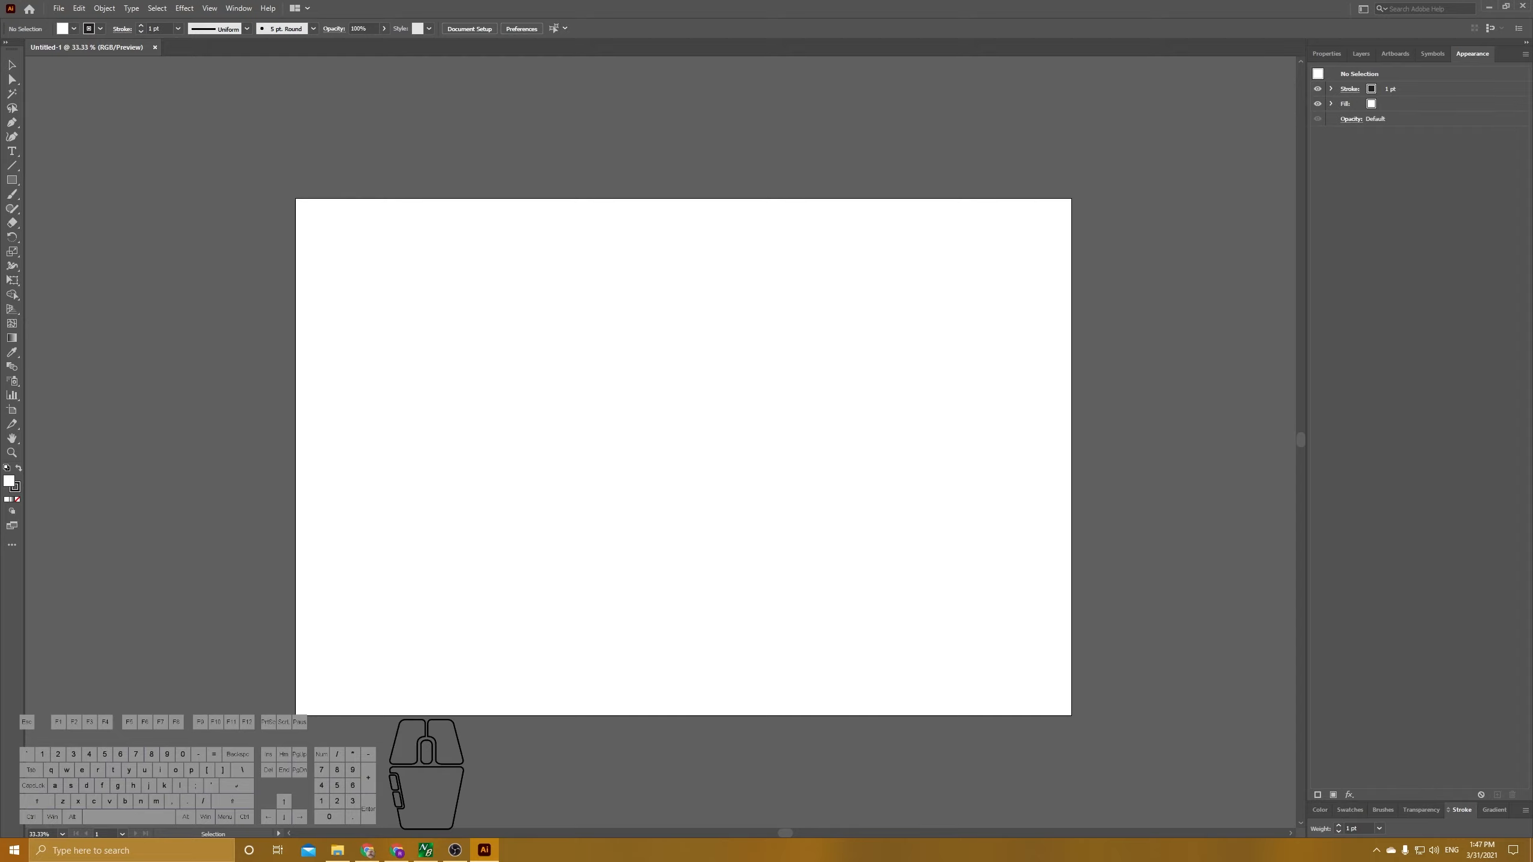
- Show the rulers and place guides about 1 in inside the artboard's top and left edges
{"action": "left_click", "coordinate": [455, 850]}
{"action": "left_click", "coordinate": [213, 9]}
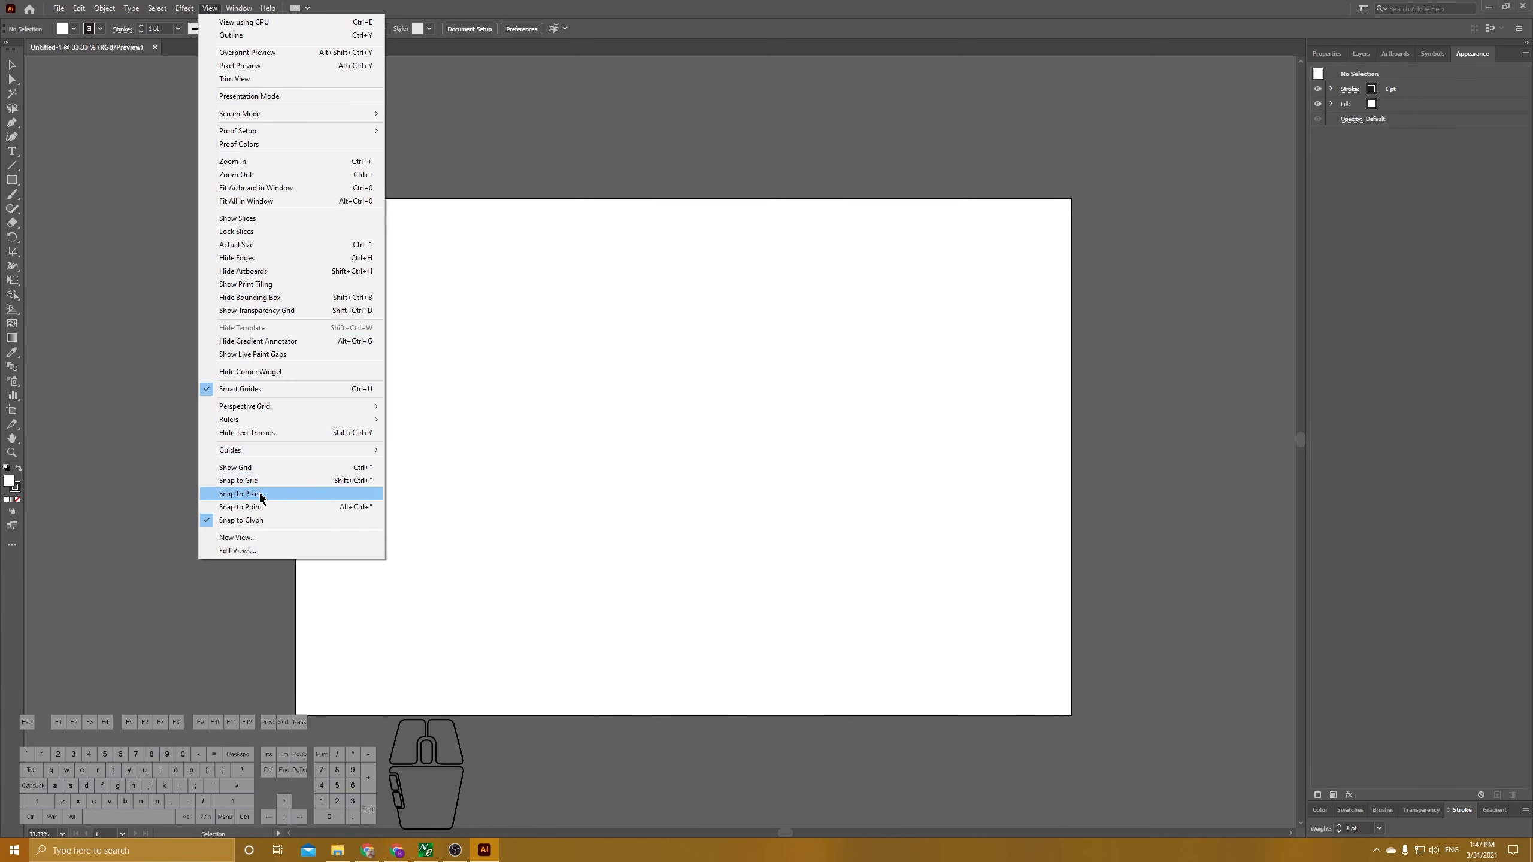
{"action": "mouse_move", "coordinate": [276, 420]}
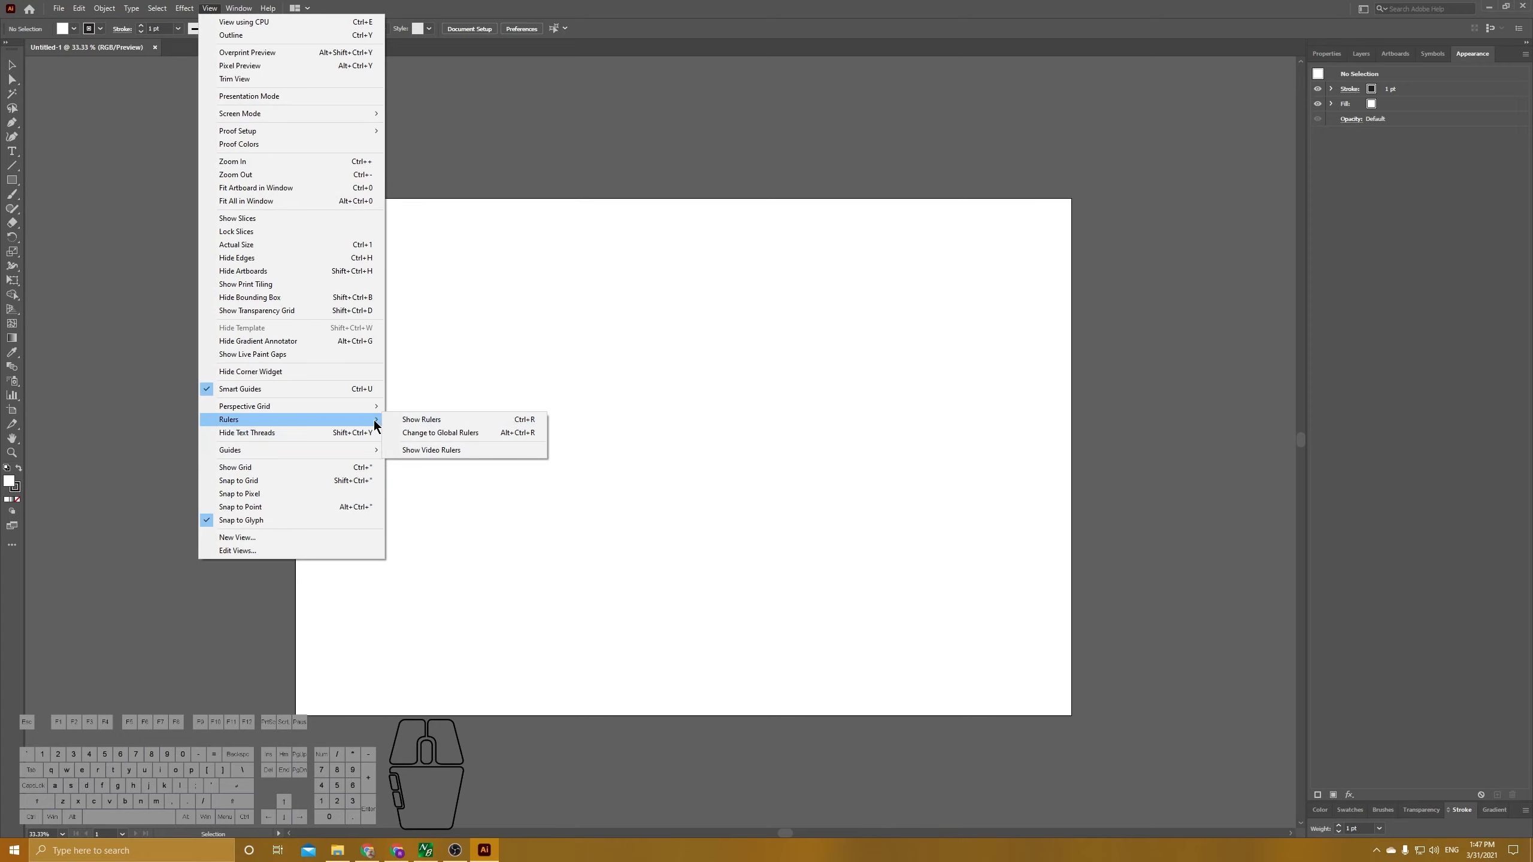
{"action": "left_click", "coordinate": [438, 423]}
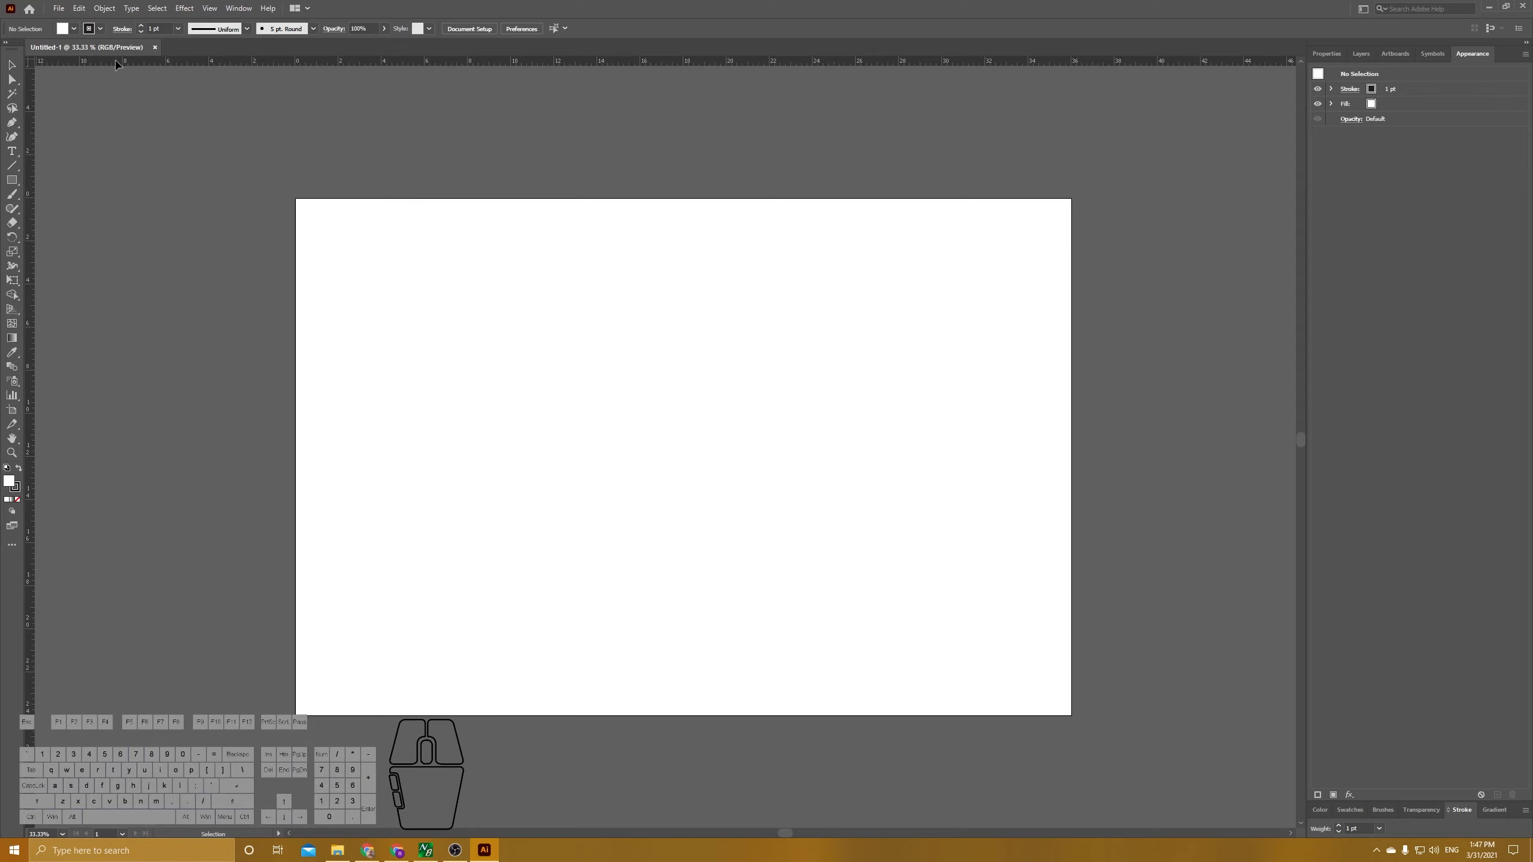
{"action": "left_click_drag", "start_coordinate": [118, 64], "coordinate": [362, 219]}
{"action": "left_click_drag", "start_coordinate": [28, 295], "coordinate": [317, 262]}
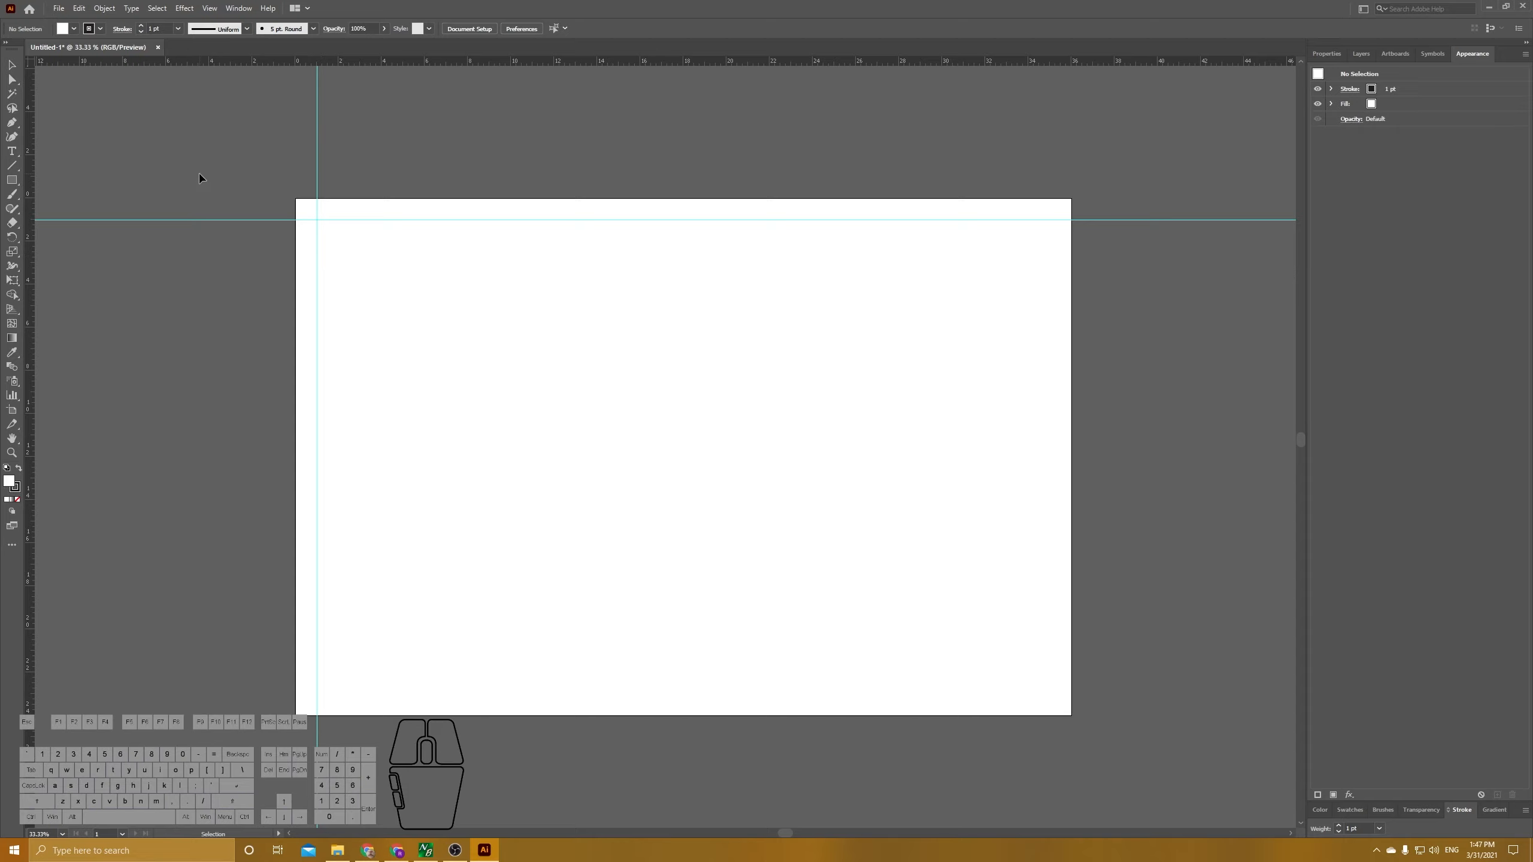
- Save the current panel layout as a new workspace named with the owner's surname followed by "Workspace"
{"action": "left_click", "coordinate": [1362, 9]}
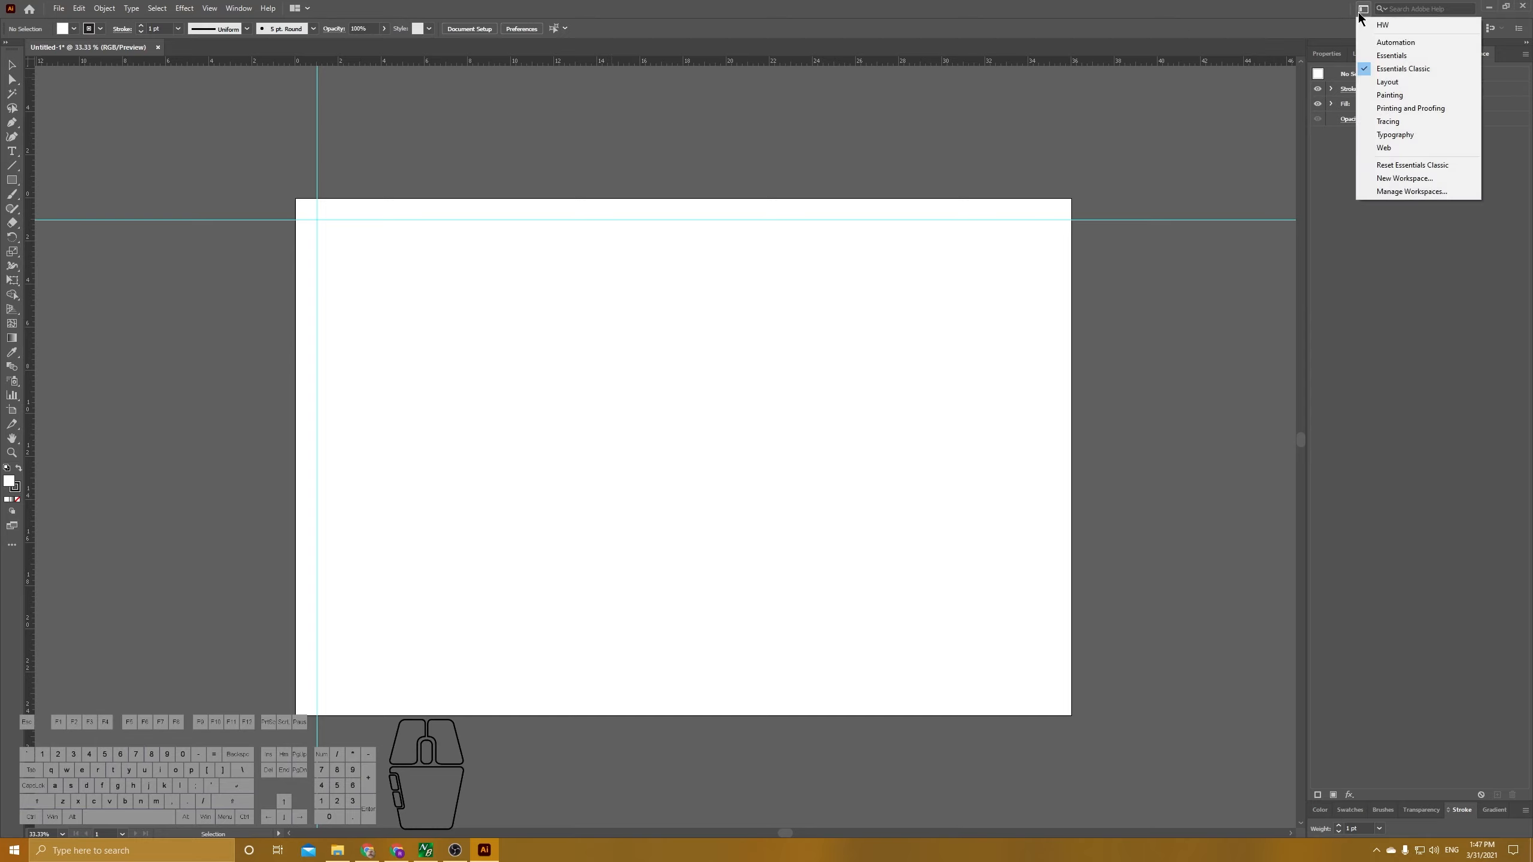
{"action": "left_click", "coordinate": [1412, 177]}
{"action": "type", "text": "Ha"}
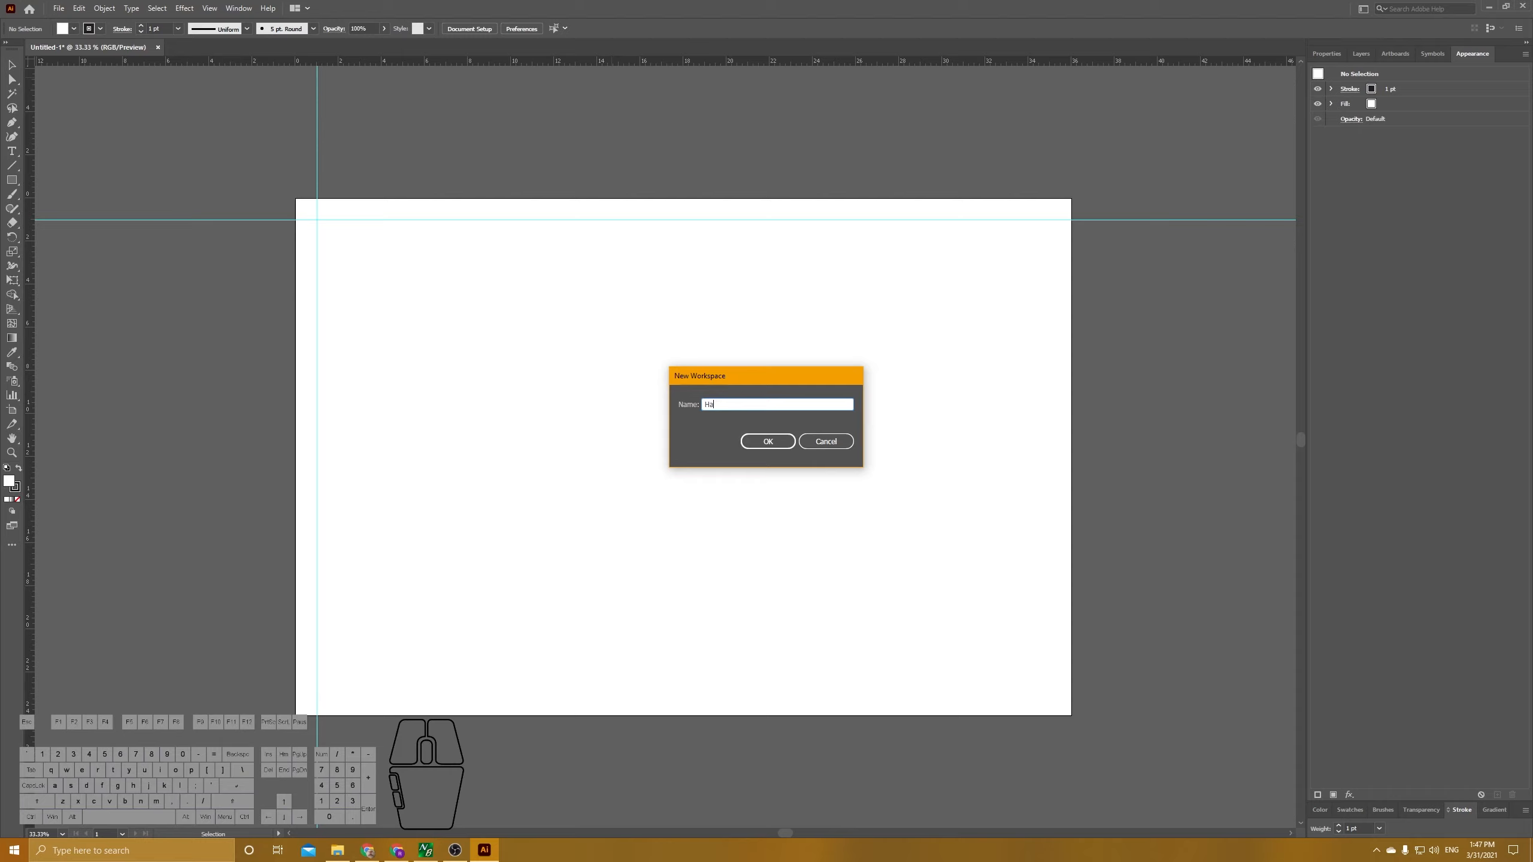
{"action": "type", "text": "rrisons wr"}
{"action": "key", "text": "BackSpace"}
{"action": "key", "text": "BackSpace"}
{"action": "type", "text": "Workspace"}
{"action": "left_click", "coordinate": [791, 441]}
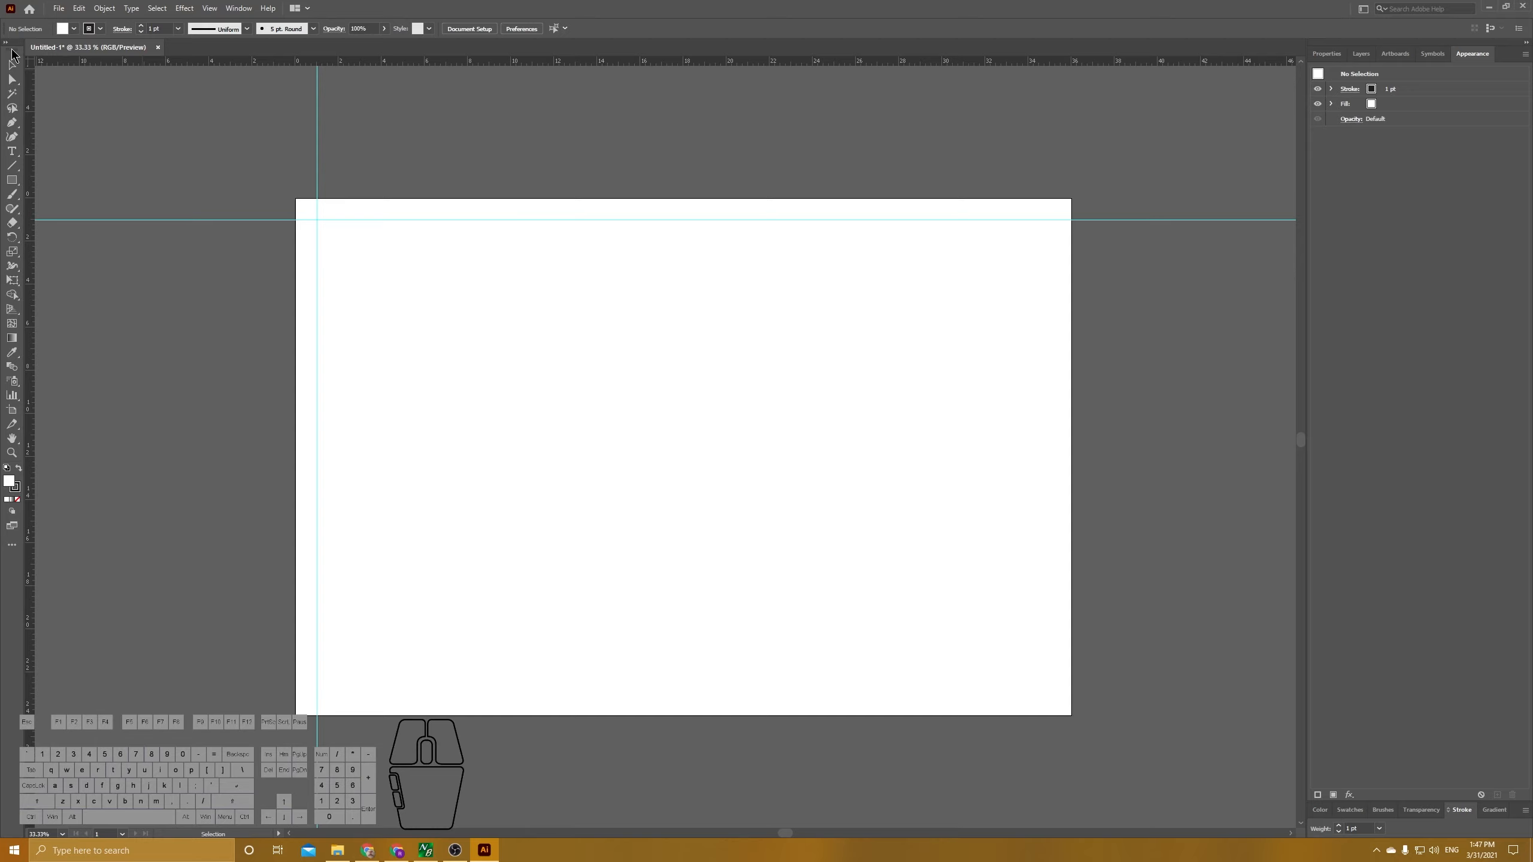
- Undock and close the Tools panel, and restore it by resetting the saved custom workspace
{"action": "left_click_drag", "start_coordinate": [12, 56], "coordinate": [305, 128]}
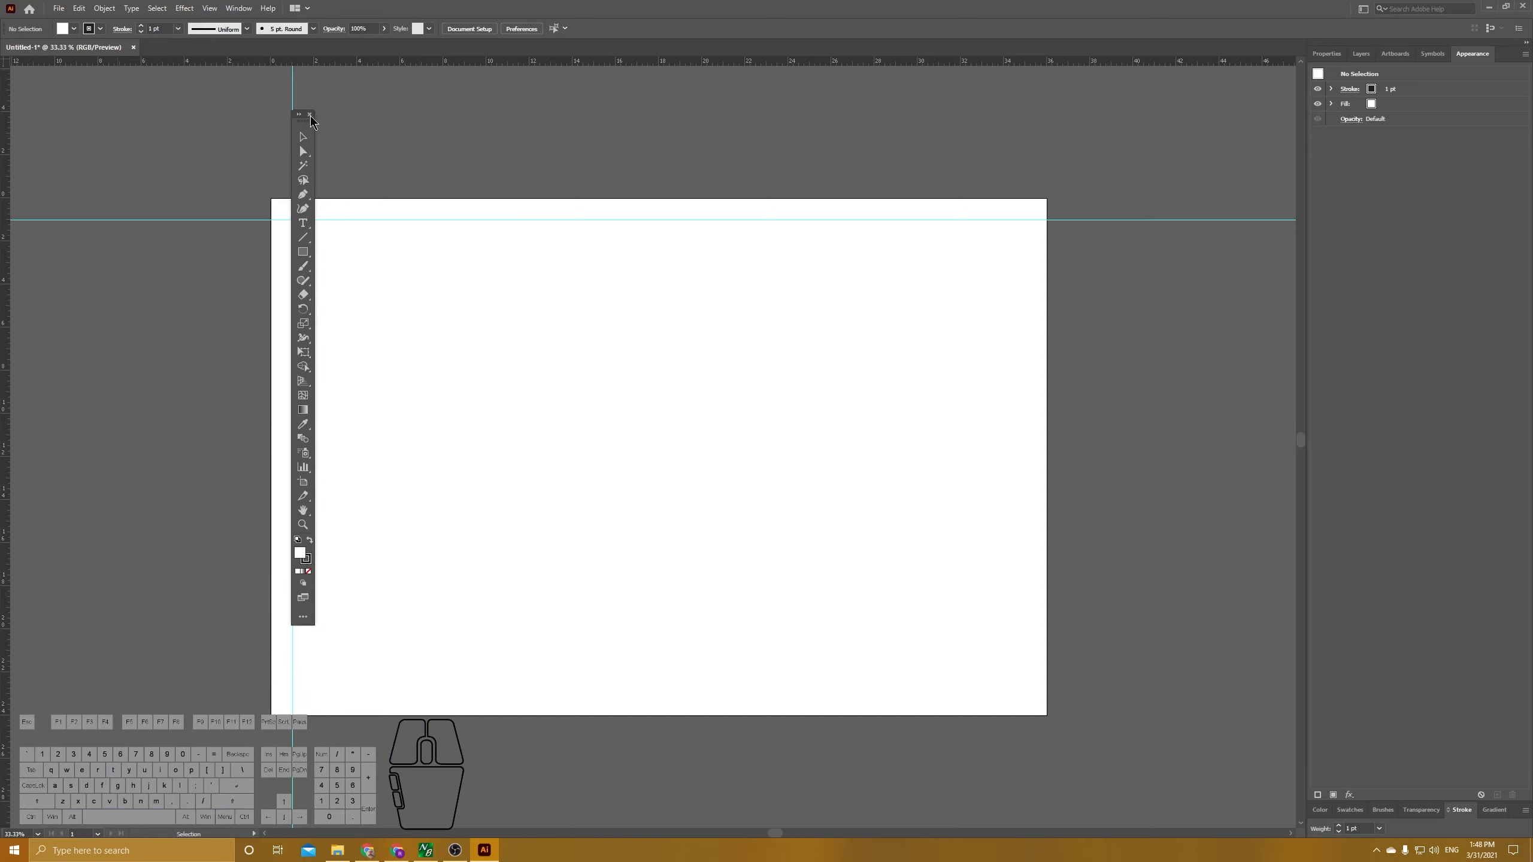
{"action": "left_click", "coordinate": [310, 116]}
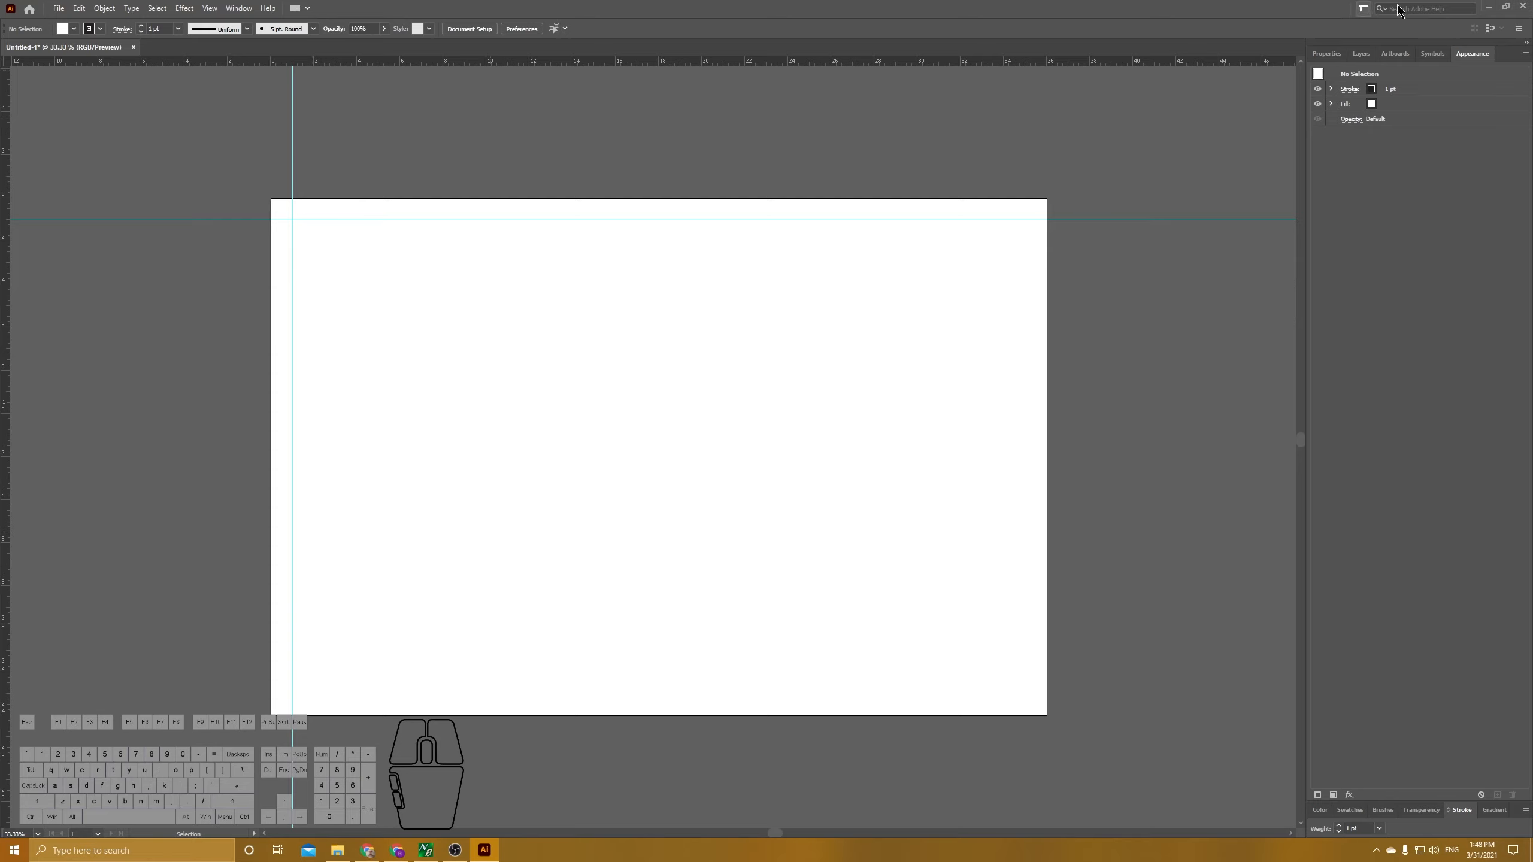
{"action": "left_click", "coordinate": [1363, 9]}
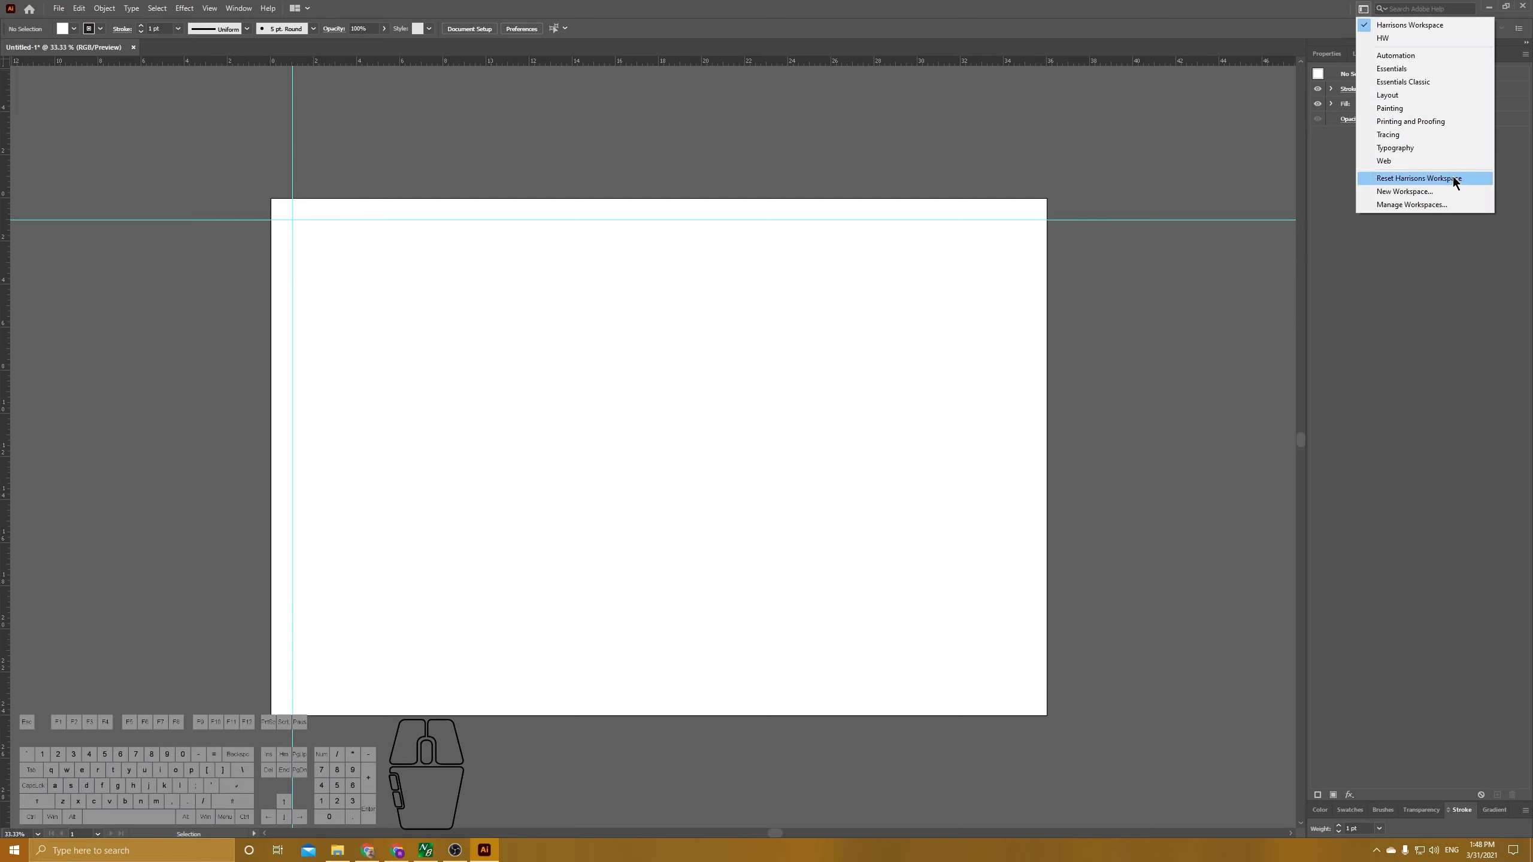
{"action": "left_click", "coordinate": [1413, 177]}
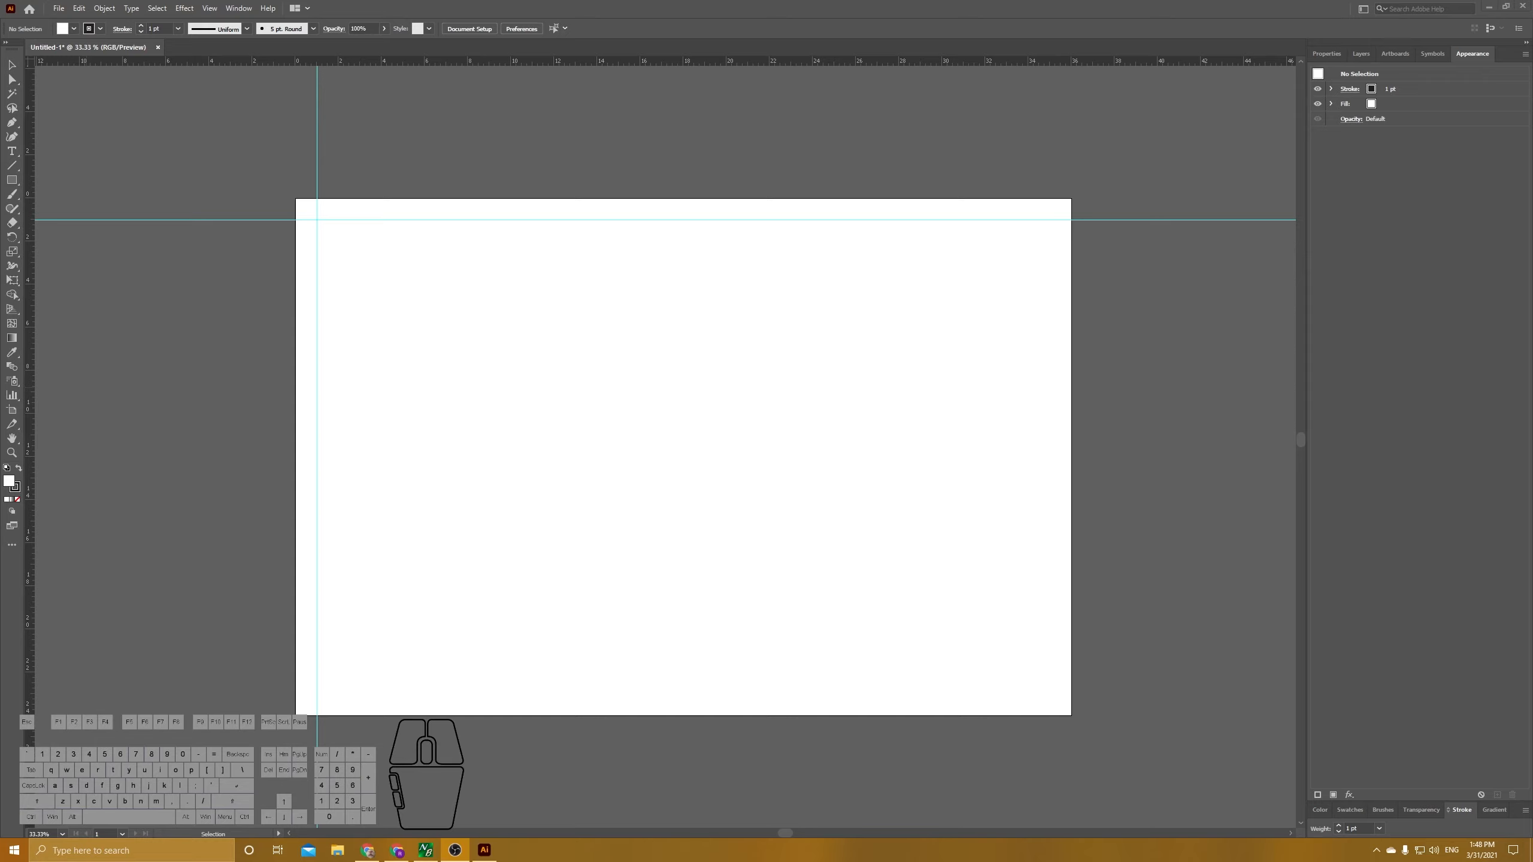
- Show the Character panel group and separate Character, OpenType and Paragraph into individual floating panels spread over the artboard
{"action": "left_click", "coordinate": [252, 11]}
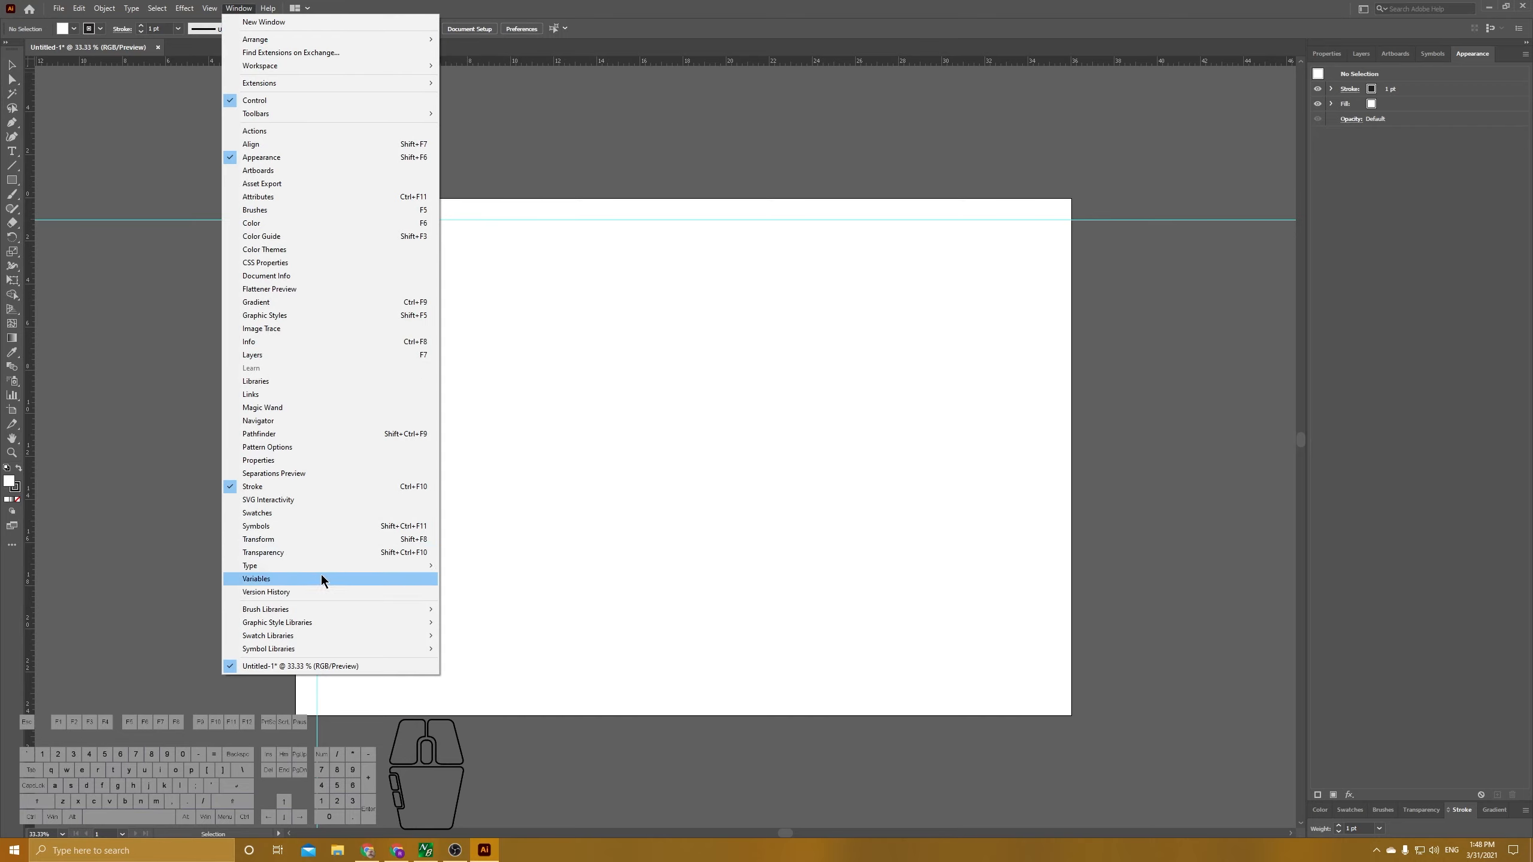
{"action": "mouse_move", "coordinate": [325, 568]}
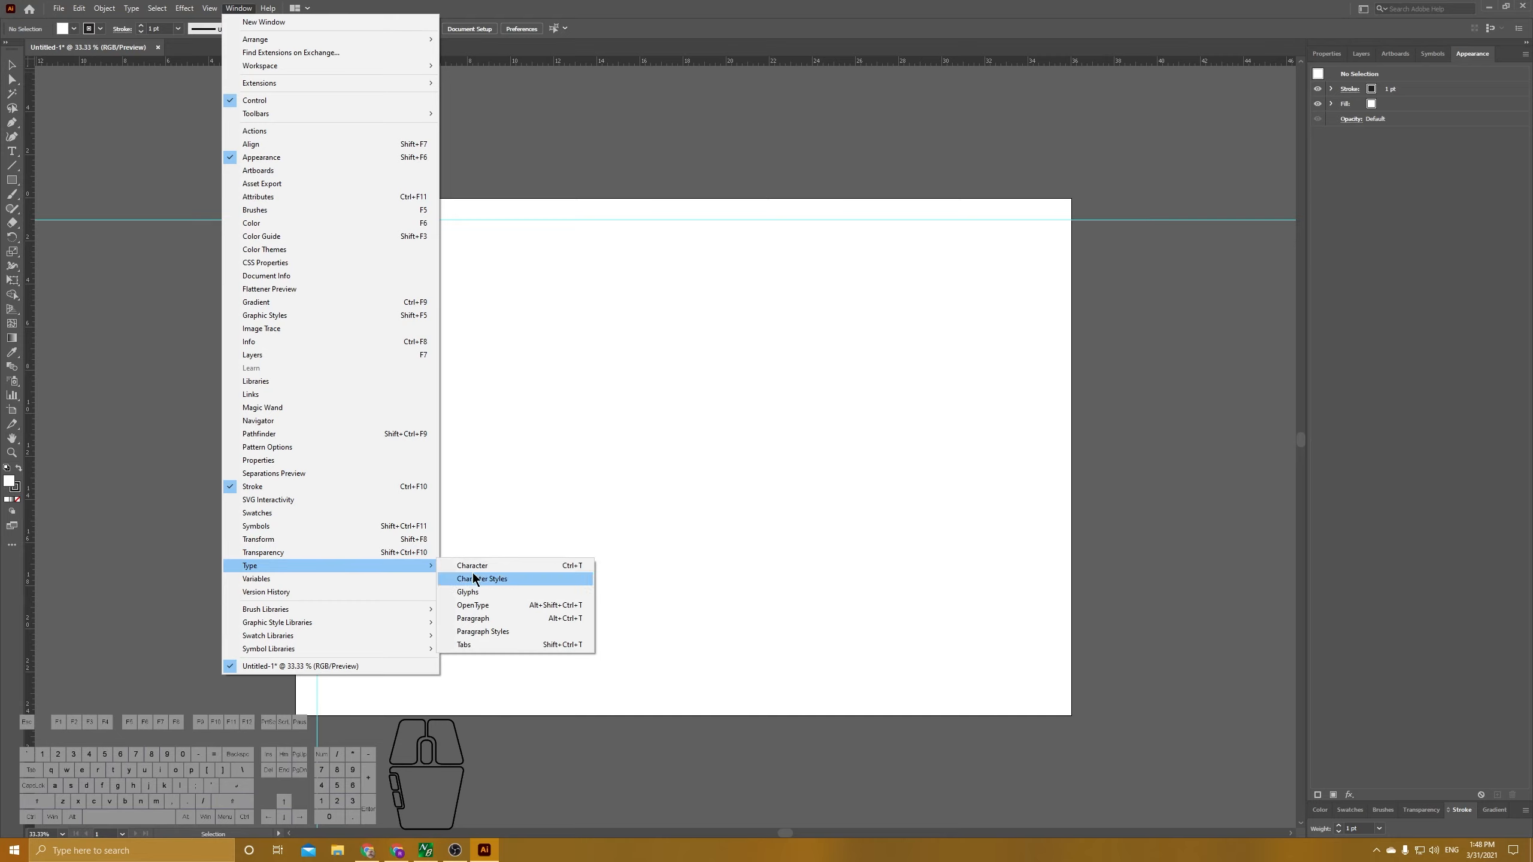
{"action": "left_click", "coordinate": [492, 567]}
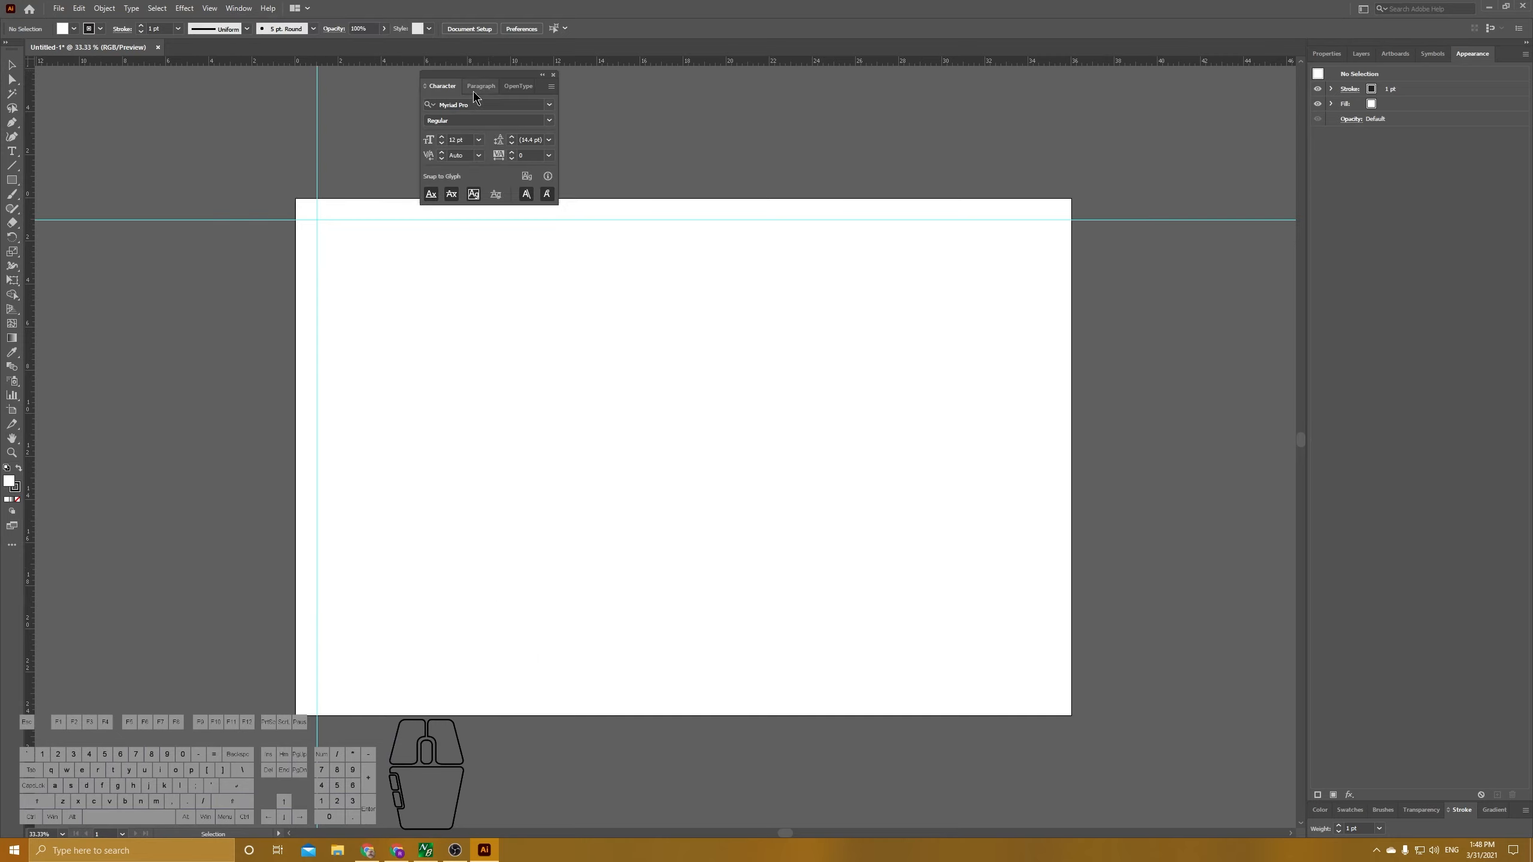
{"action": "left_click_drag", "start_coordinate": [445, 109], "coordinate": [445, 354]}
{"action": "left_click_drag", "start_coordinate": [467, 89], "coordinate": [704, 426]}
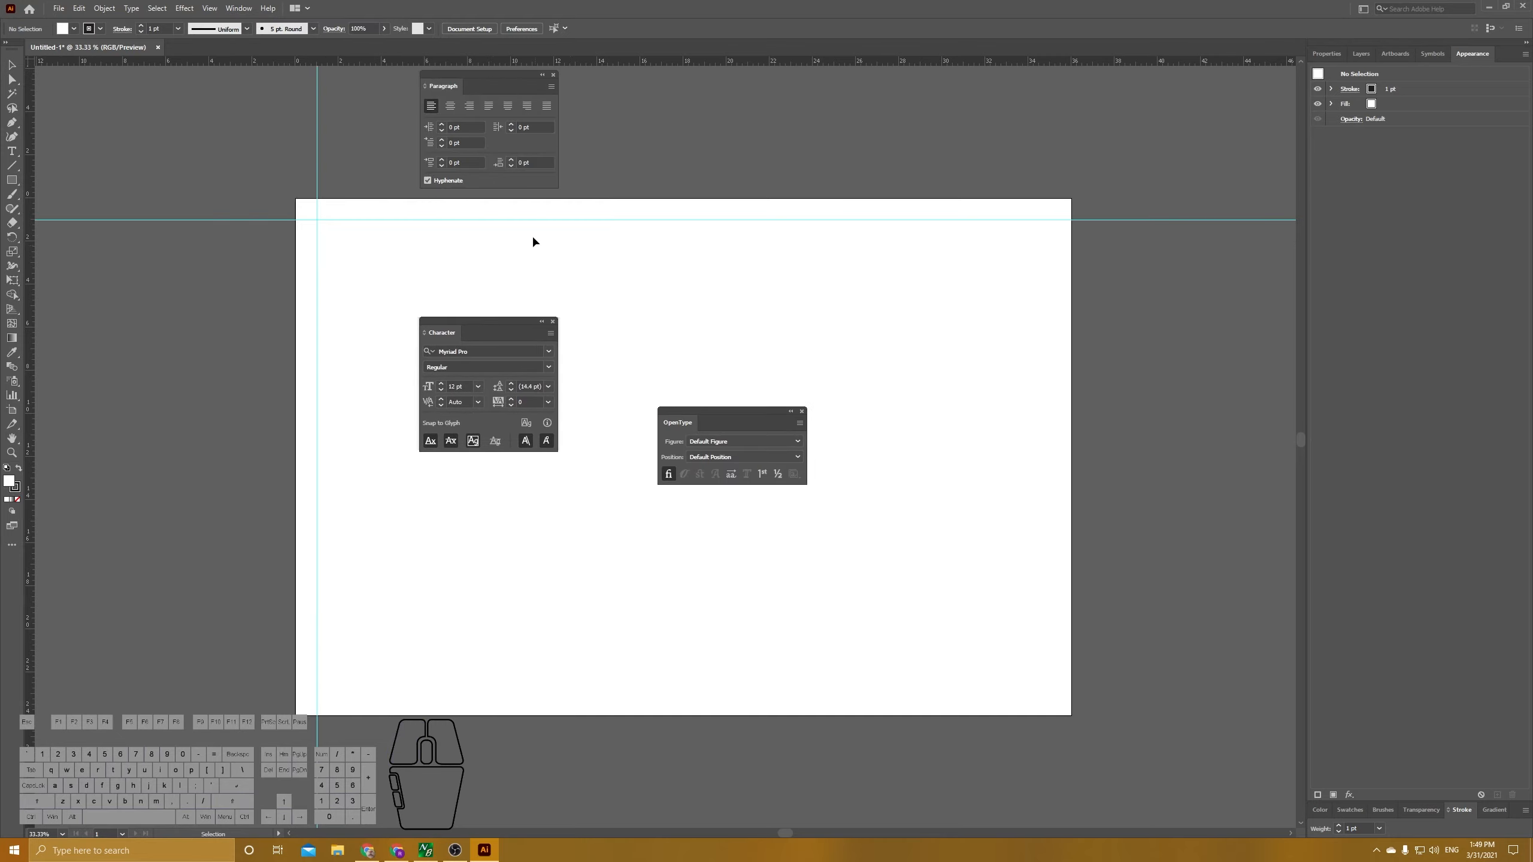
{"action": "left_click_drag", "start_coordinate": [454, 85], "coordinate": [834, 329]}
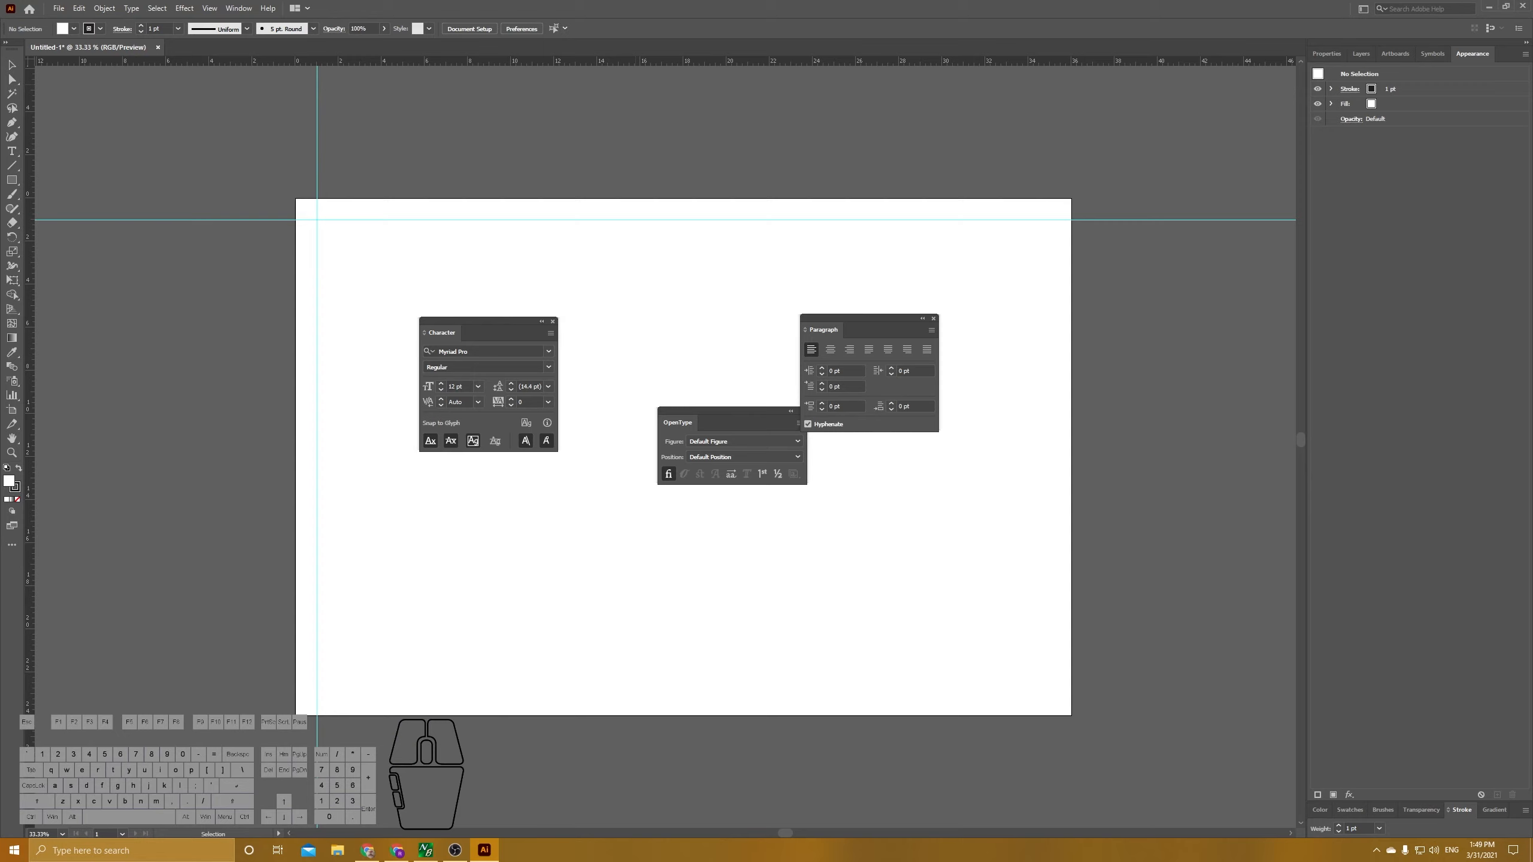
{"action": "left_click", "coordinate": [454, 850]}
{"action": "left_click_drag", "start_coordinate": [446, 337], "coordinate": [467, 383]}
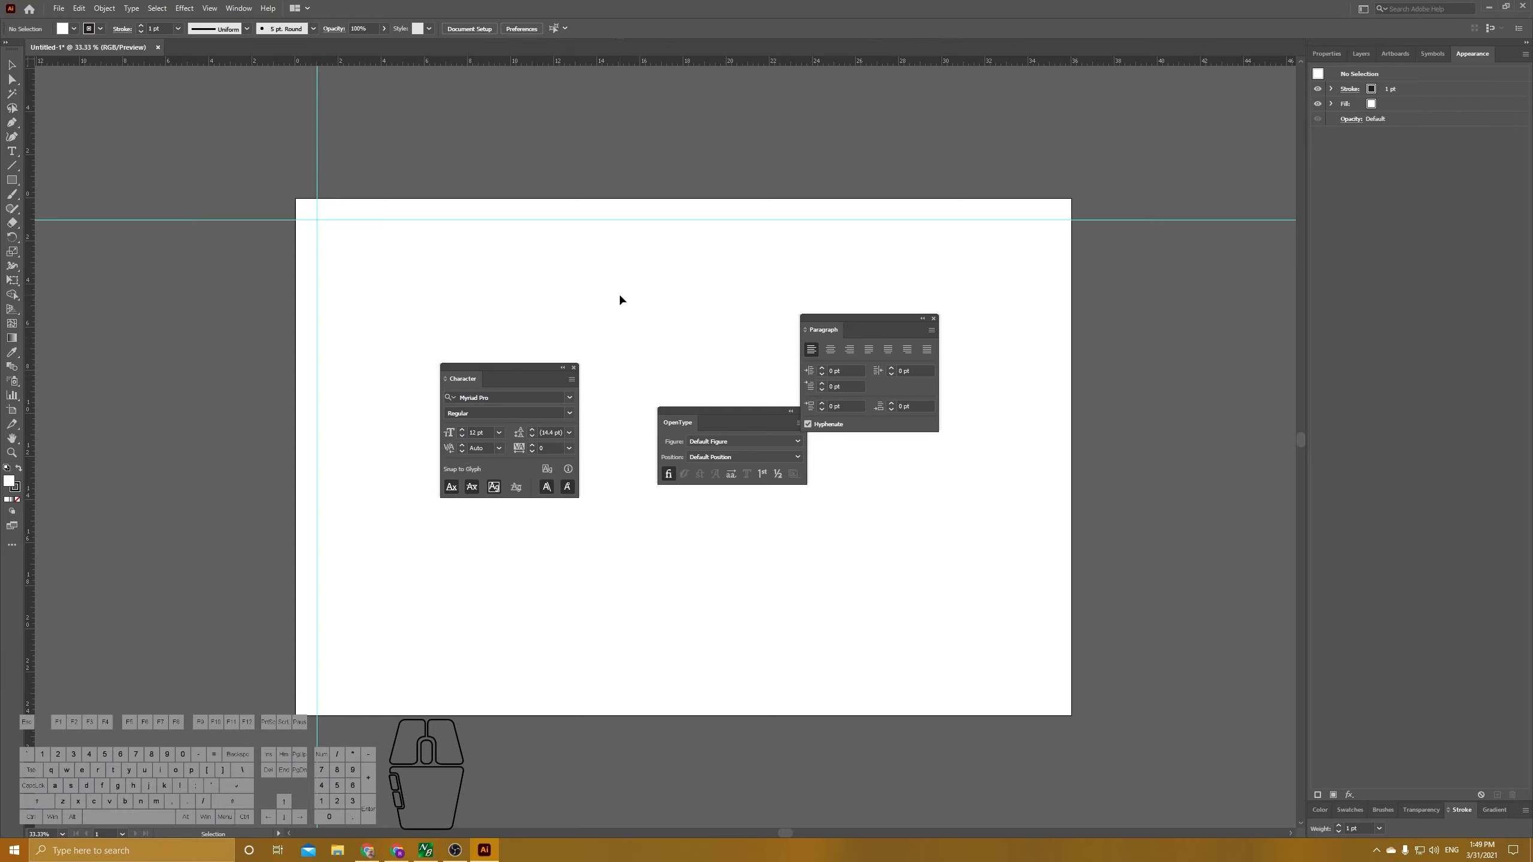
- Narrow the docked panel column and bring its Properties panel to the front
{"action": "left_click_drag", "start_coordinate": [1302, 64], "coordinate": [1377, 64]}
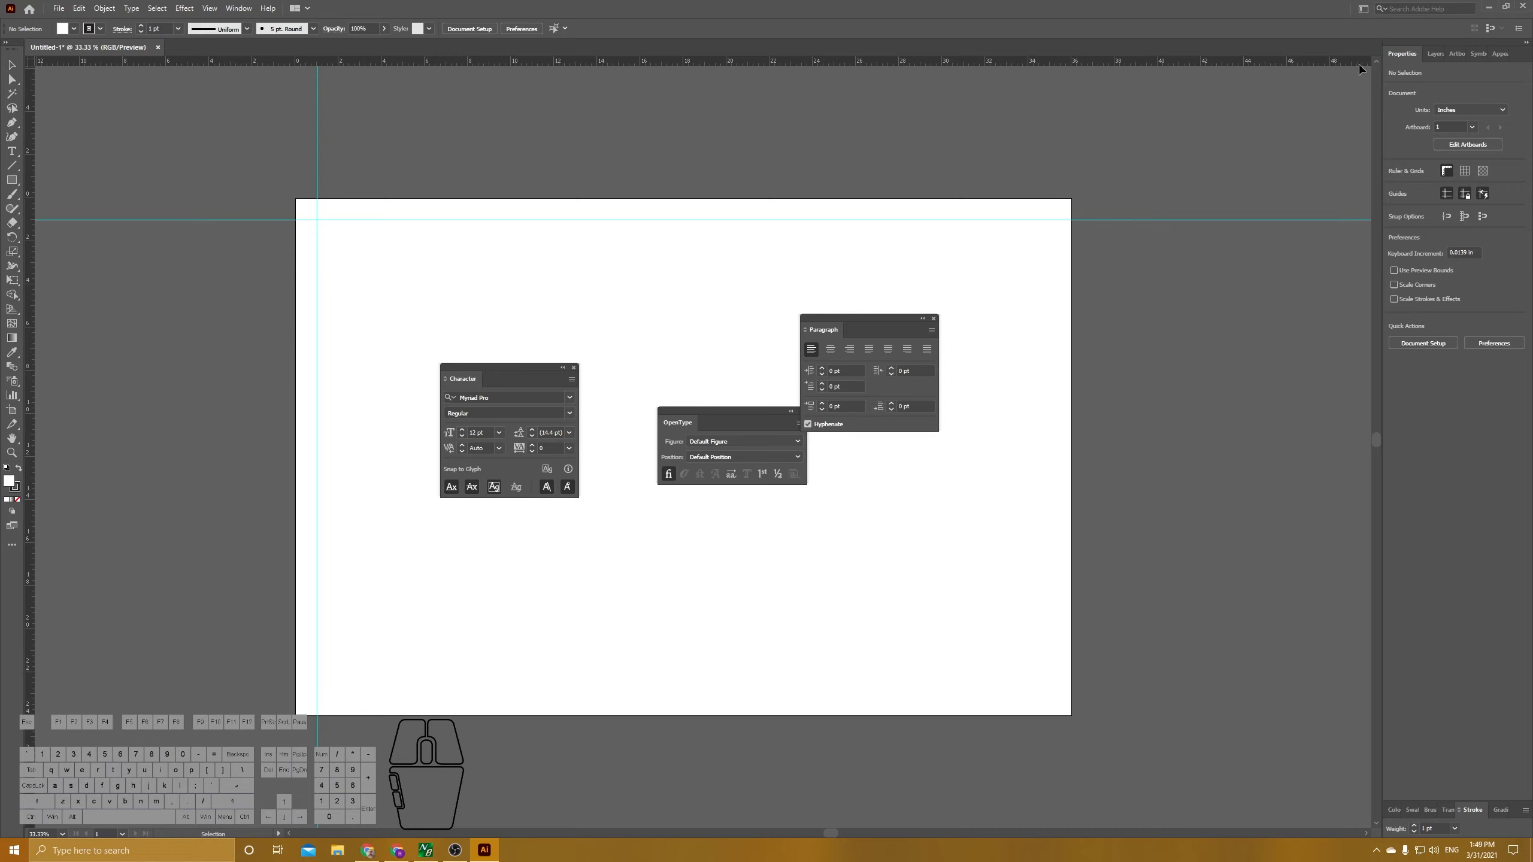